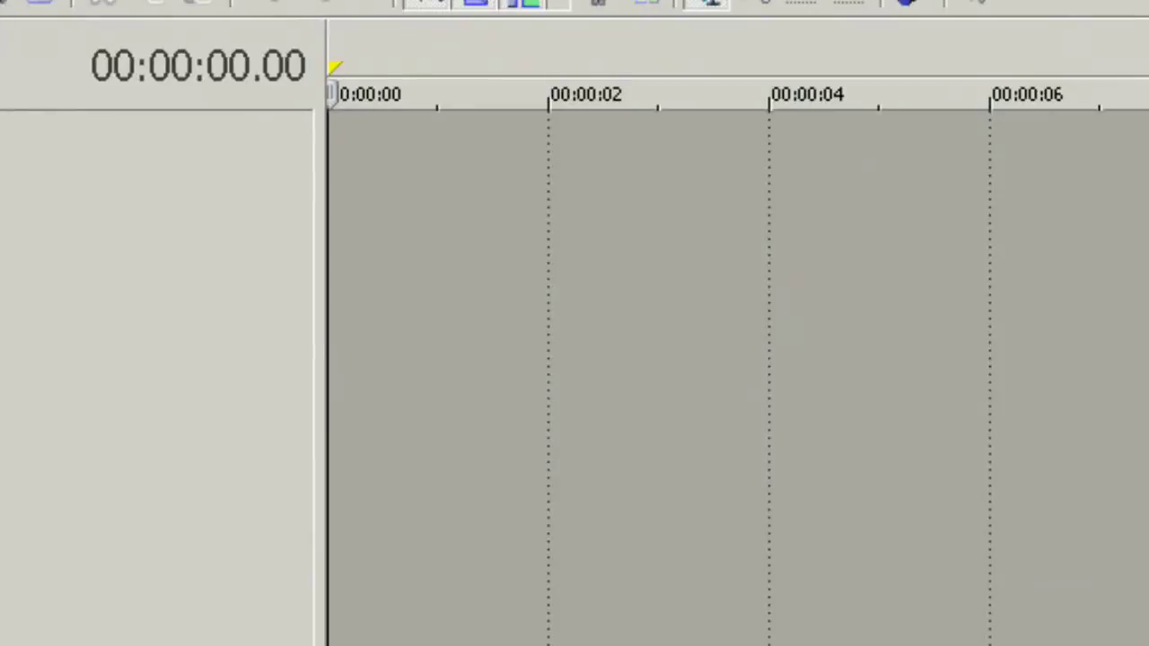
Insert three new empty video tracks from the timeline's right-click menu
right_click(378, 145)
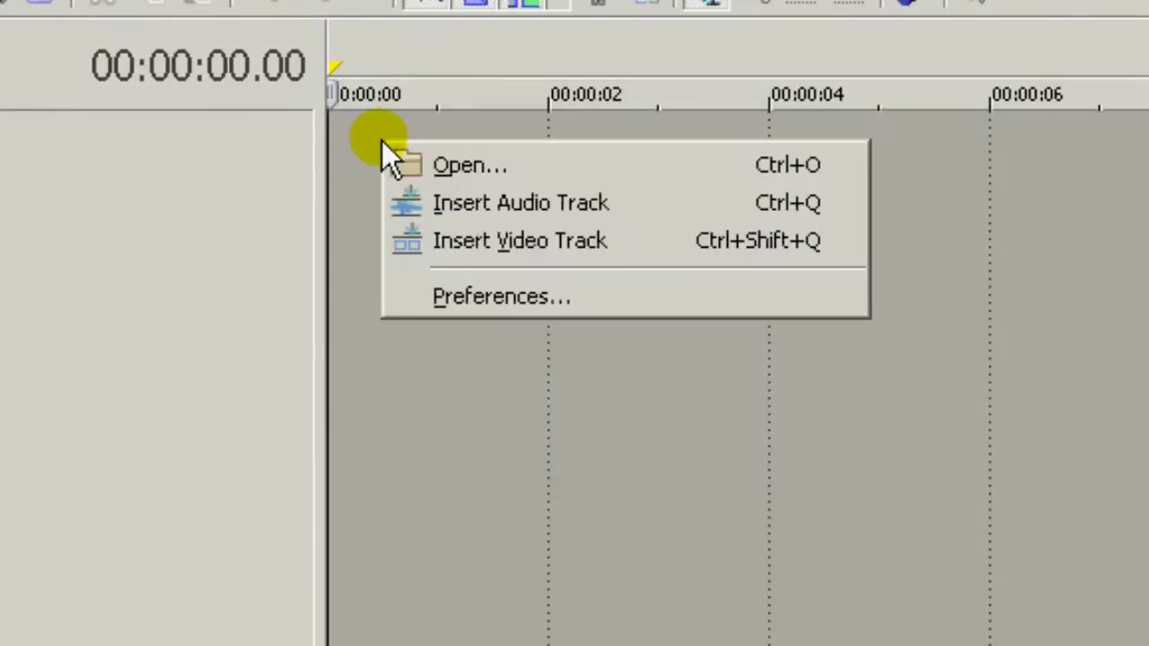
left_click(507, 250)
right_click(501, 315)
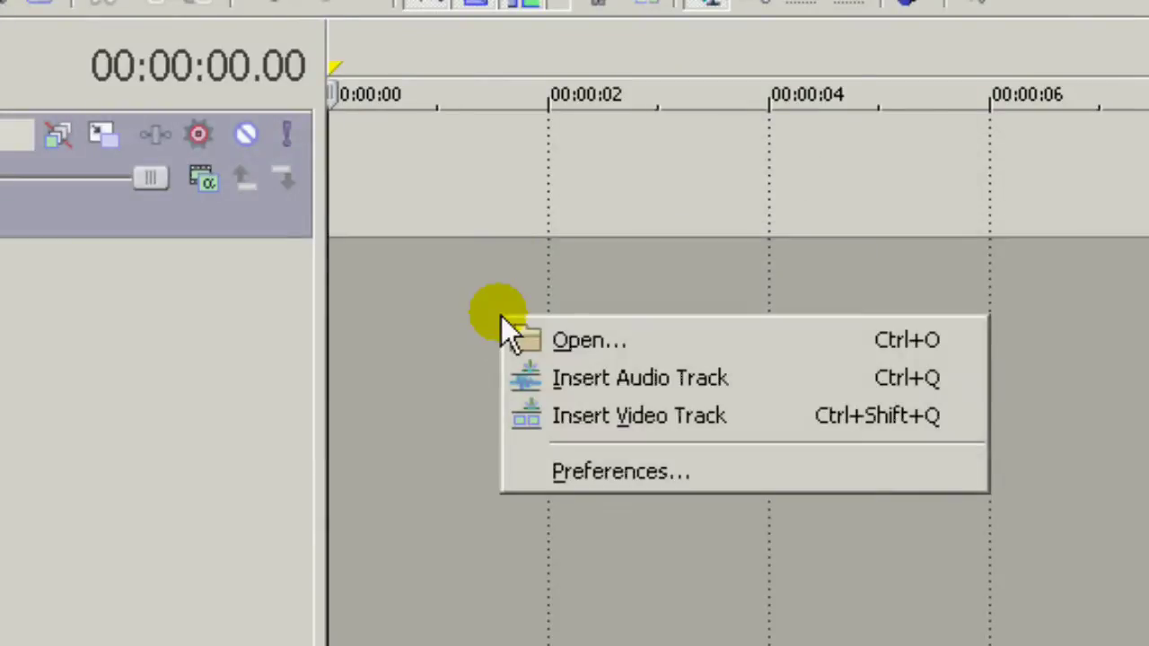
left_click(584, 418)
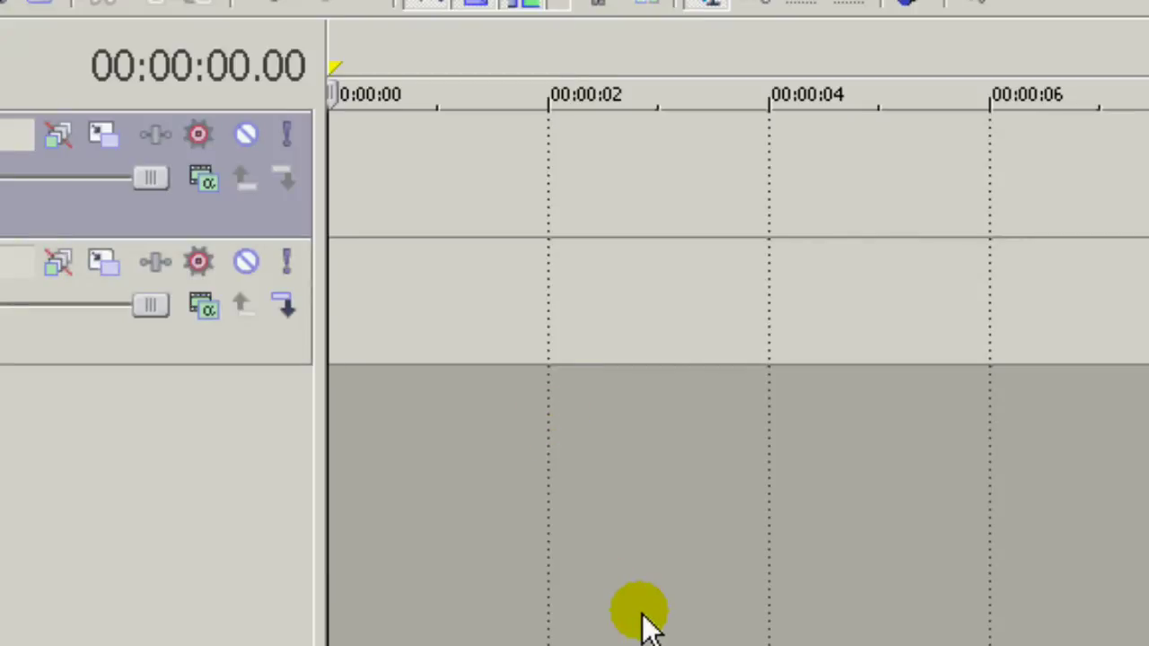
right_click(579, 464)
left_click(687, 566)
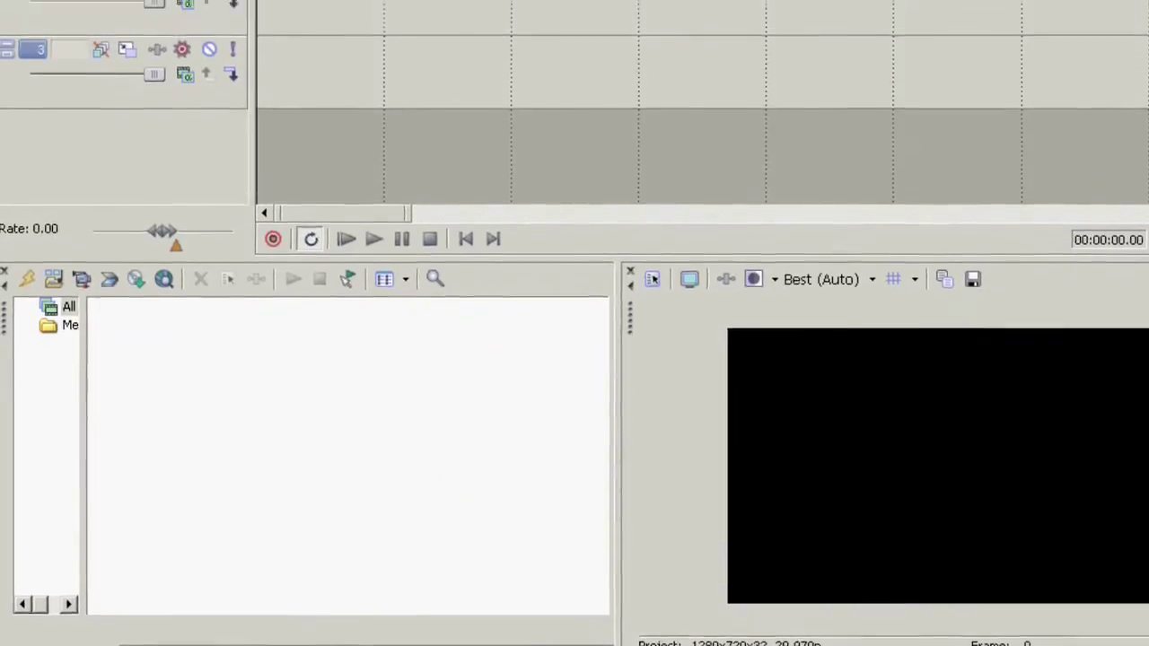
Put a 10-second Default Text event on track 1 and replace its sample text with 'Reflection'
key("alt+9")
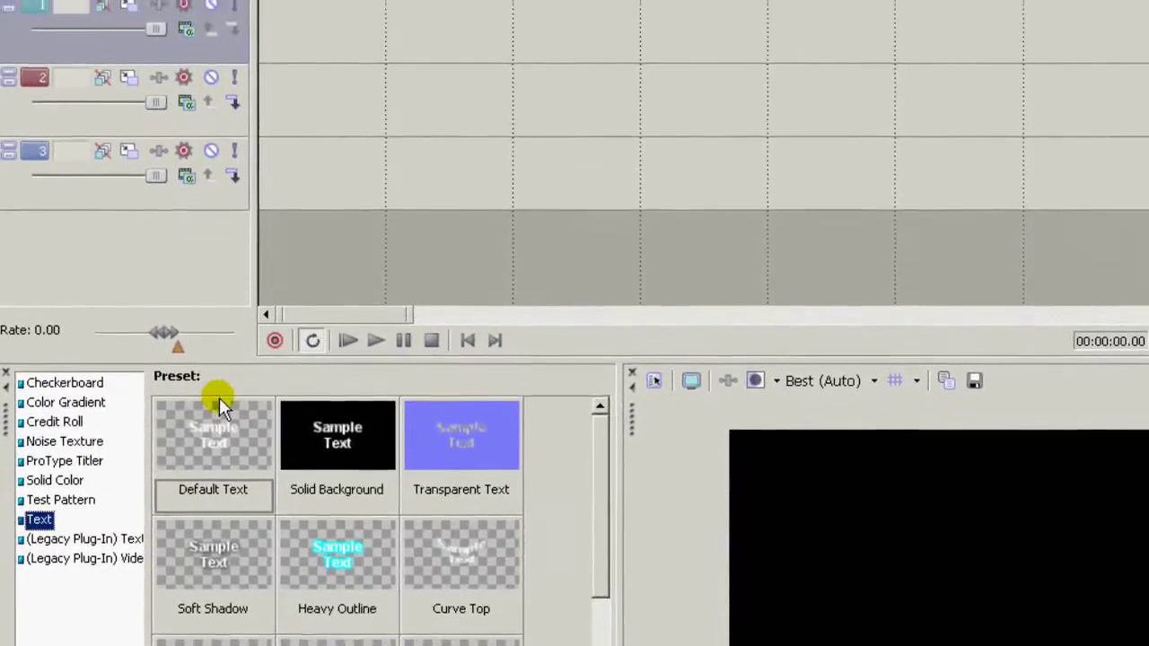
left_click_drag(214, 469, 264, 52)
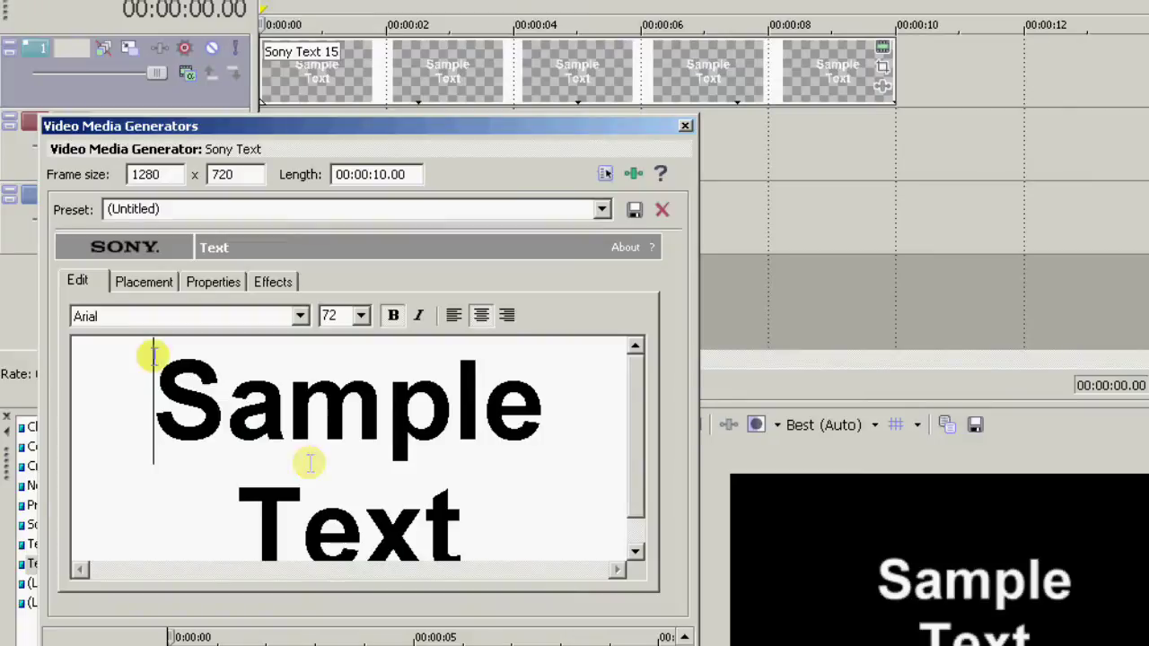
left_click_drag(153, 355, 506, 570)
key("Delete")
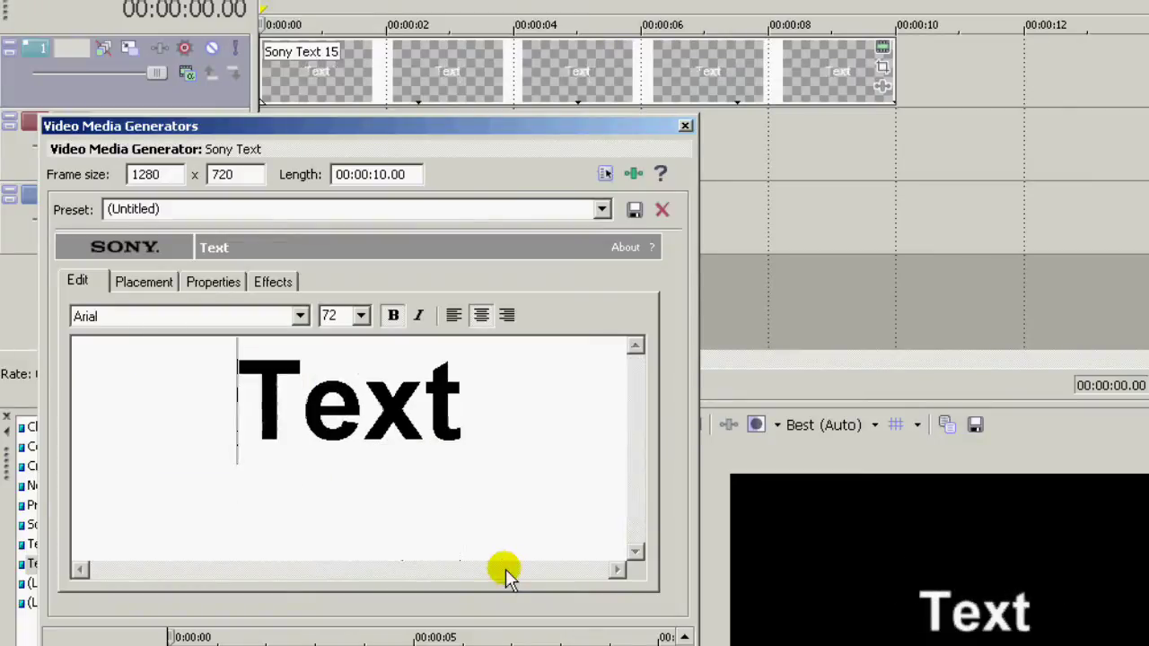
key("Delete")
key("Delete")
key("Delete")
key("Delete")
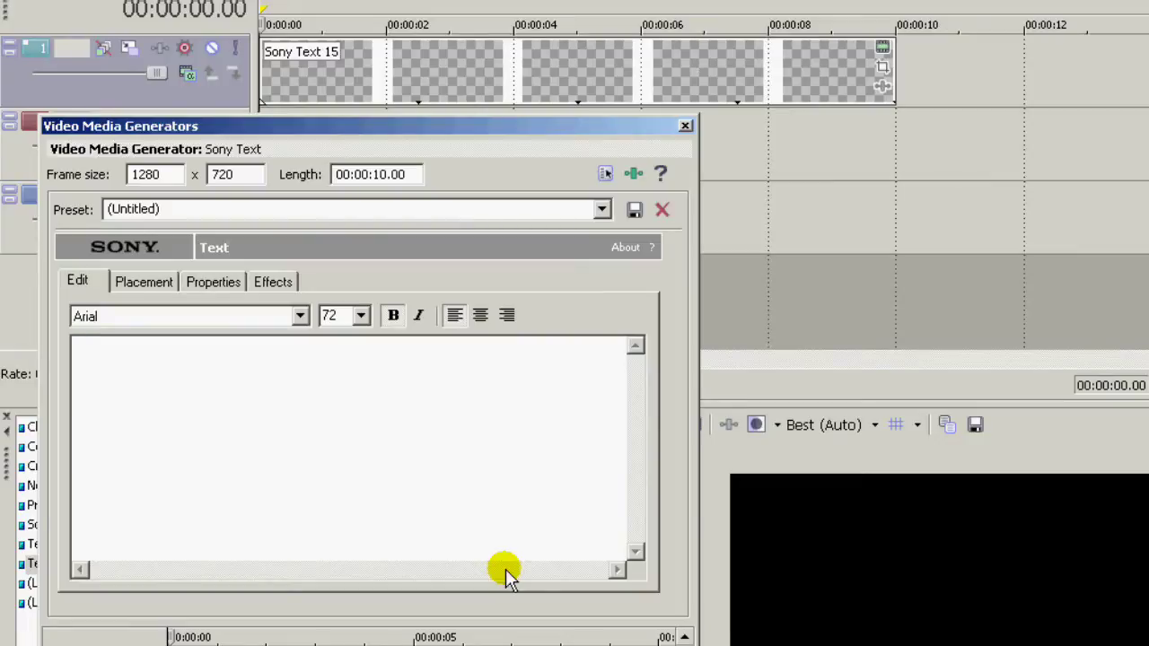
type("R")
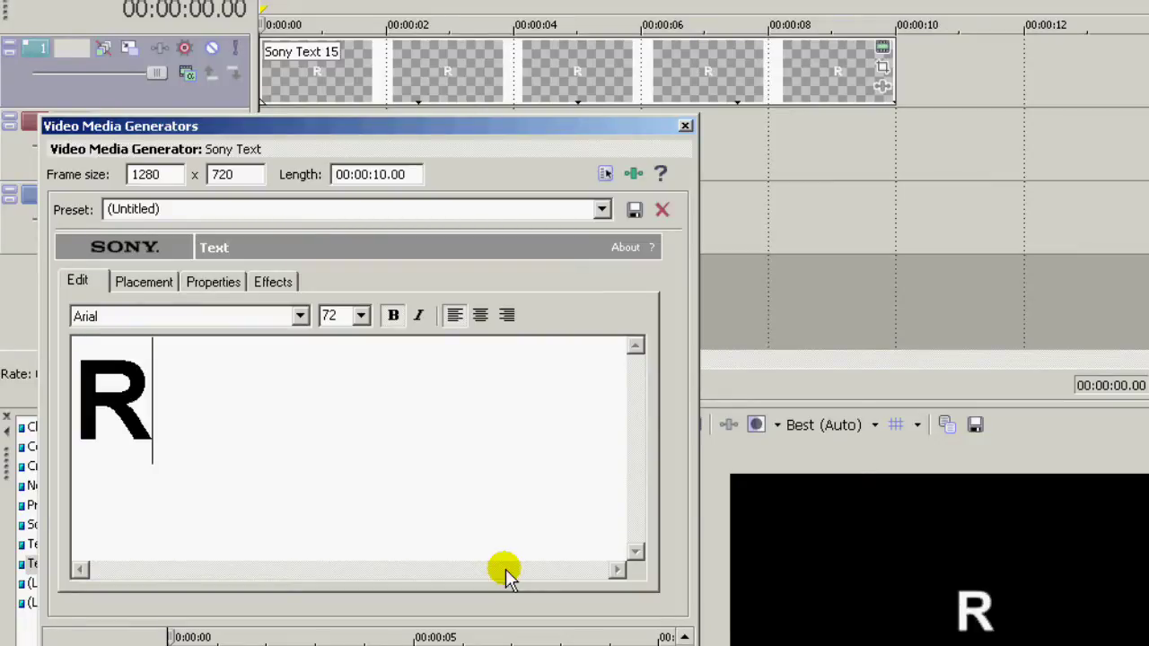
type("eflection")
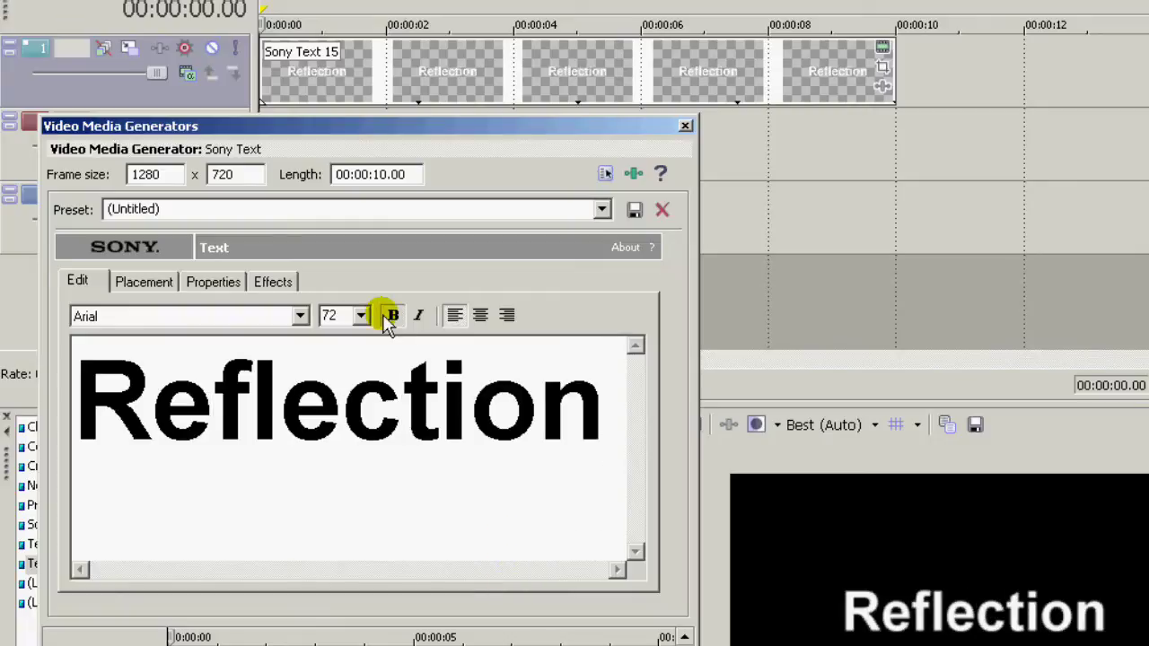
left_click(301, 316)
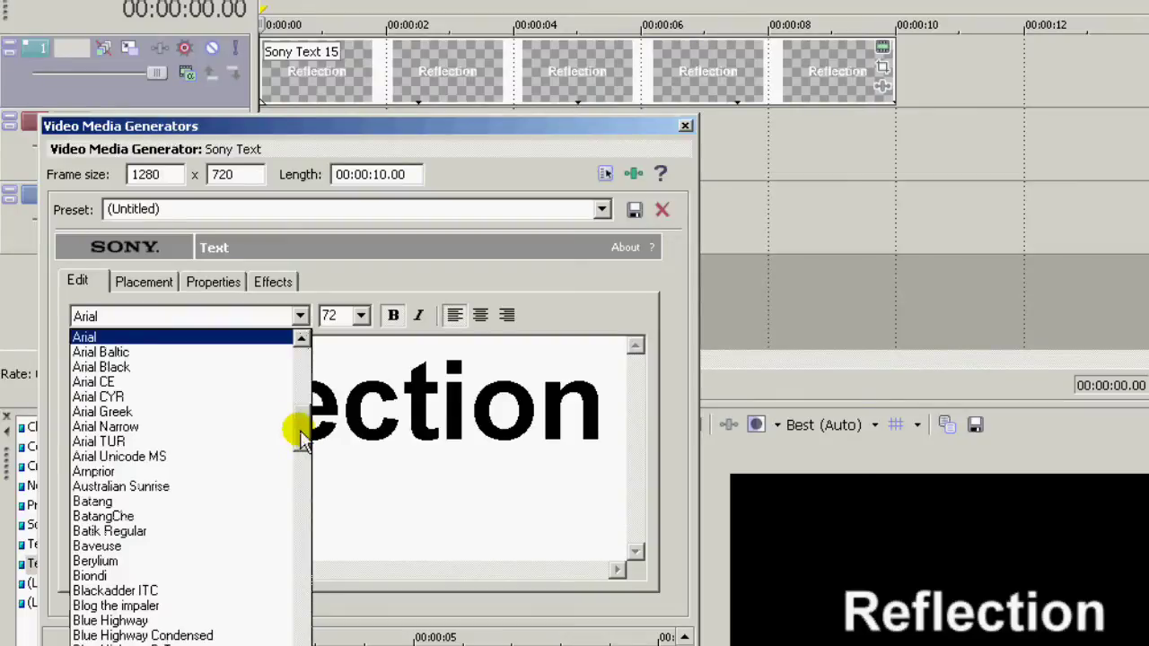
Set the title font to 28 Days Later at size 90 and close the generator window
scroll(301, 426, "up", 3)
left_click_drag(301, 417, 303, 398)
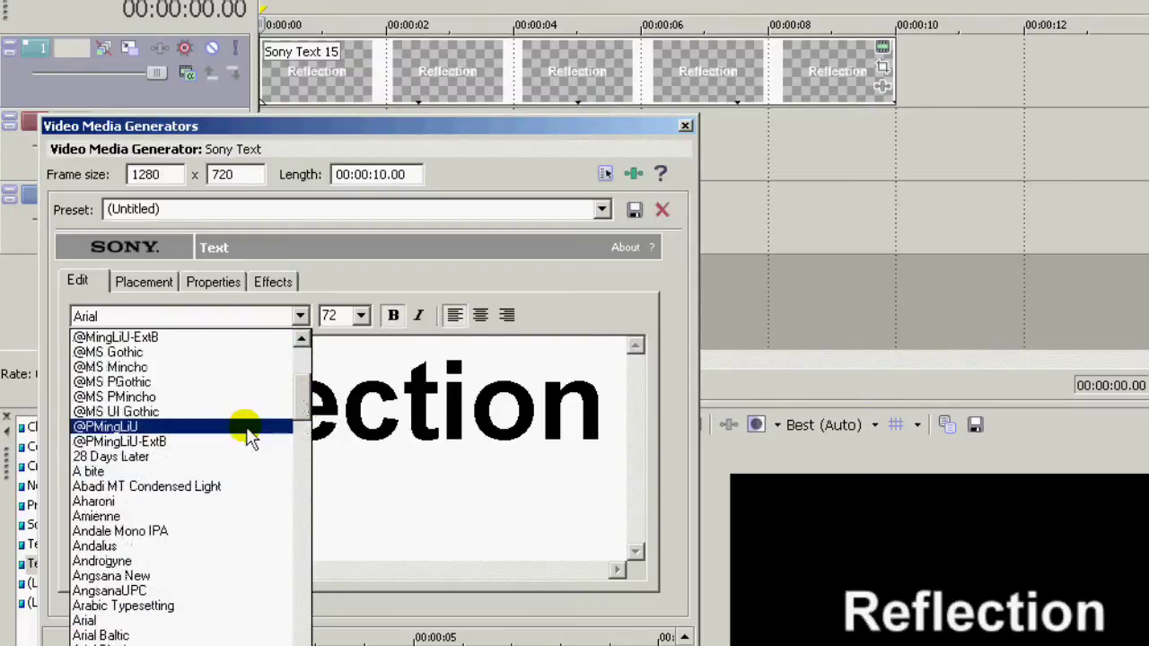
left_click(191, 458)
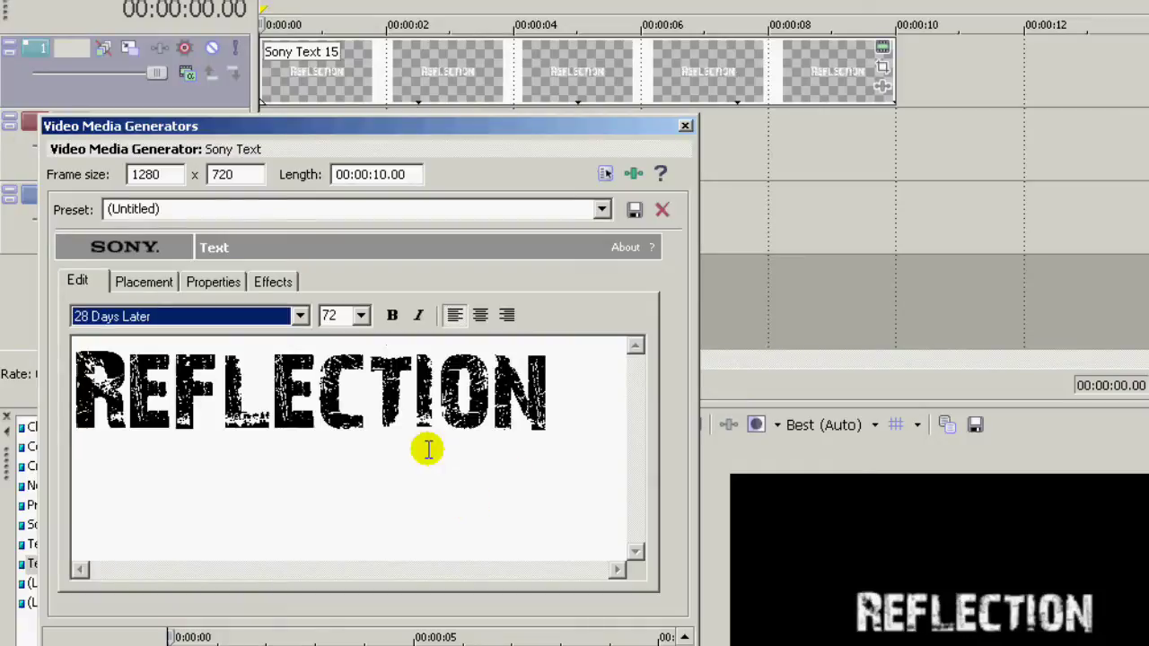
left_click(346, 316)
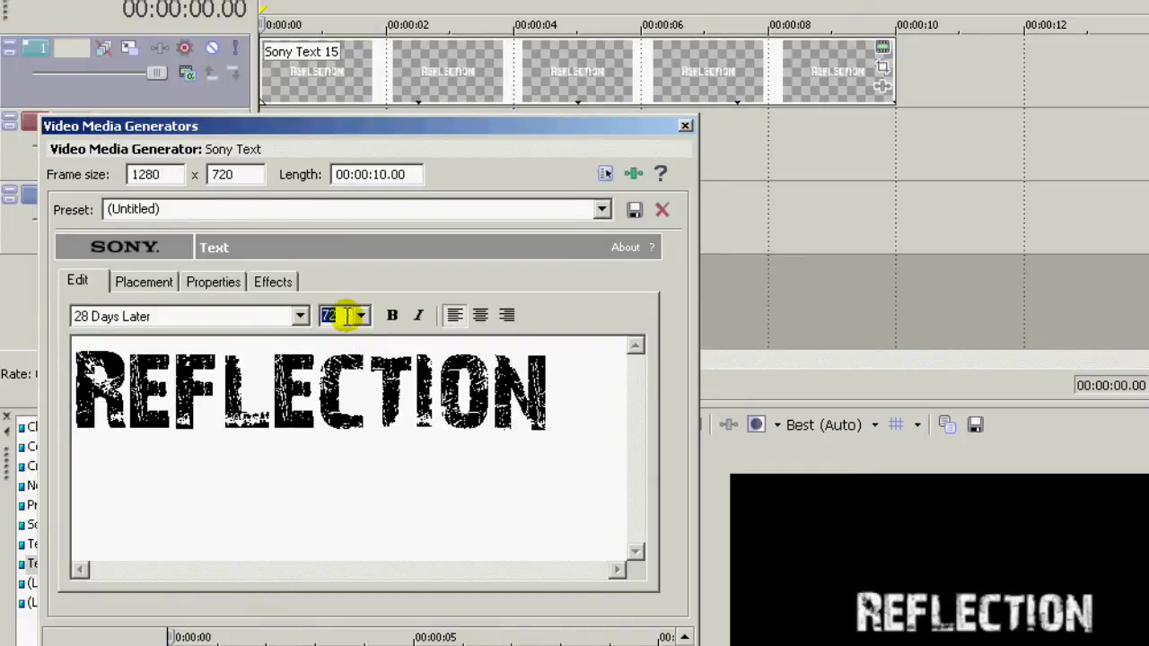
type("90")
key("Return")
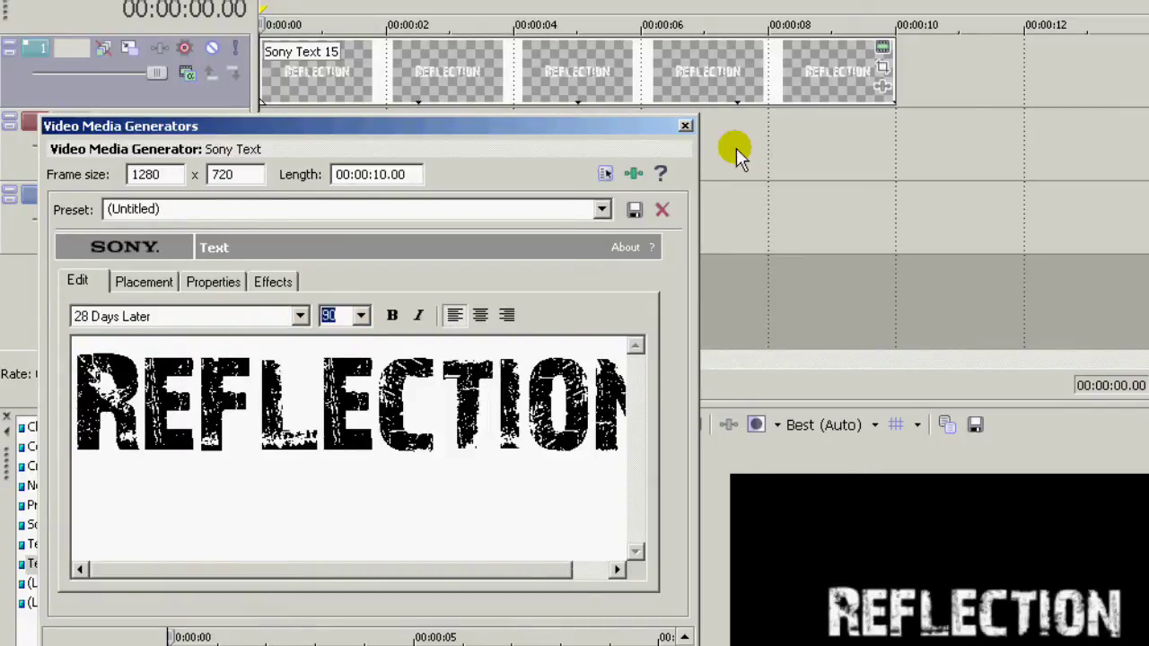
left_click(688, 126)
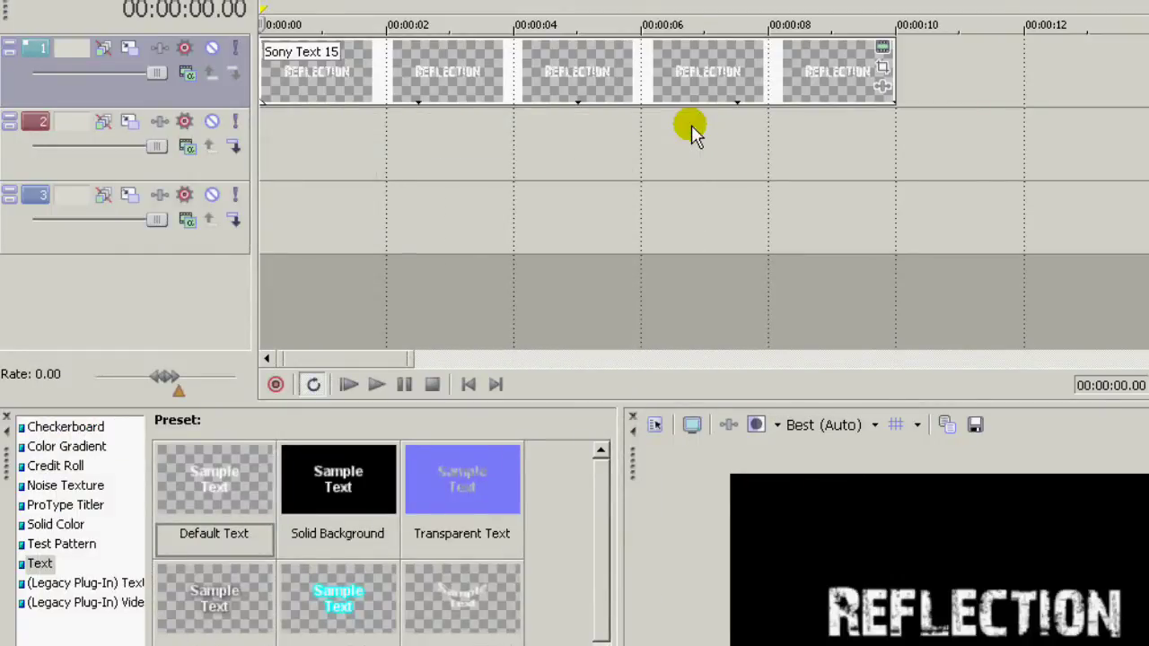
Copy the Reflection text event and paste it onto track 2 as a new copy of the source media
right_click(441, 62)
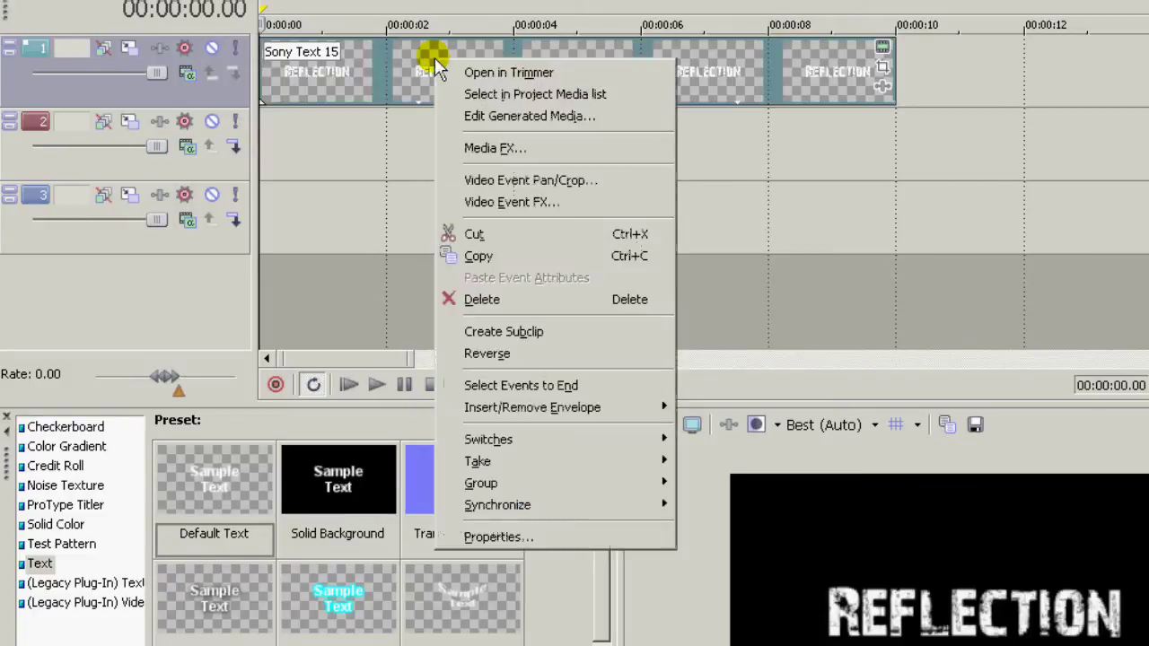
left_click(537, 257)
right_click(291, 131)
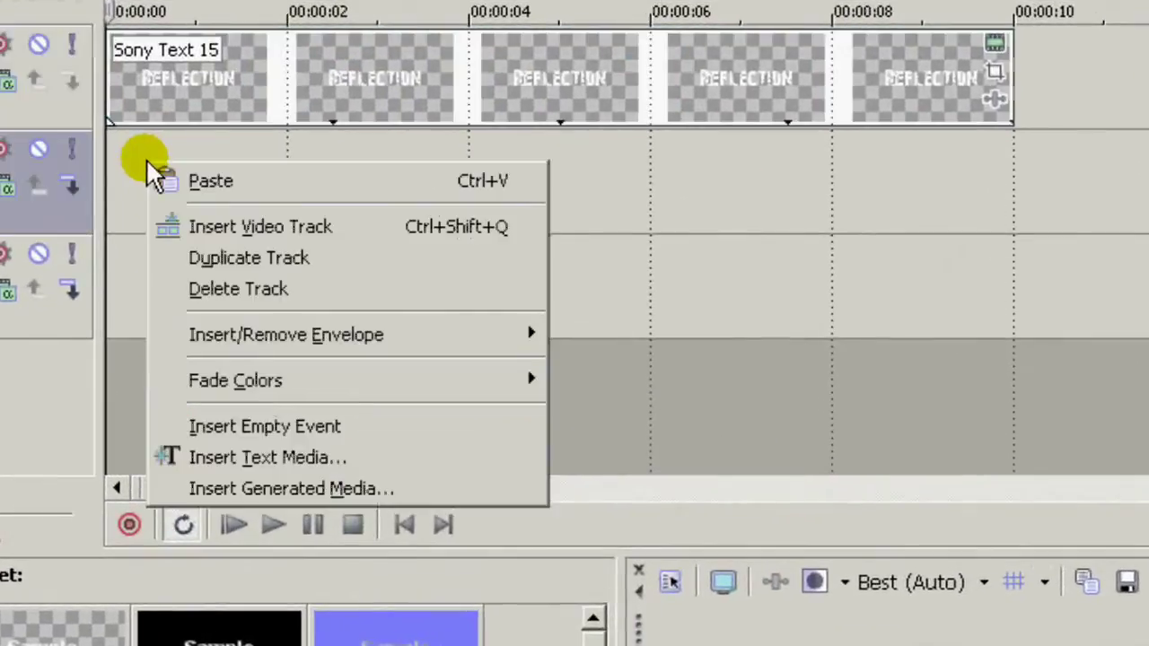
left_click(193, 175)
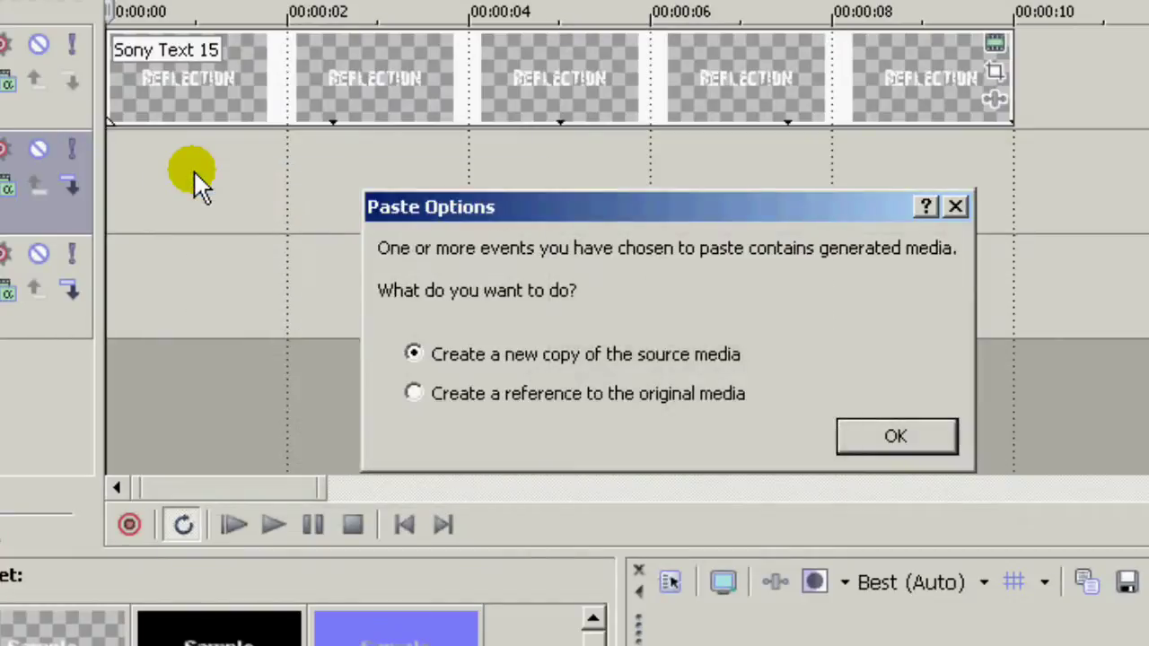
left_click(885, 428)
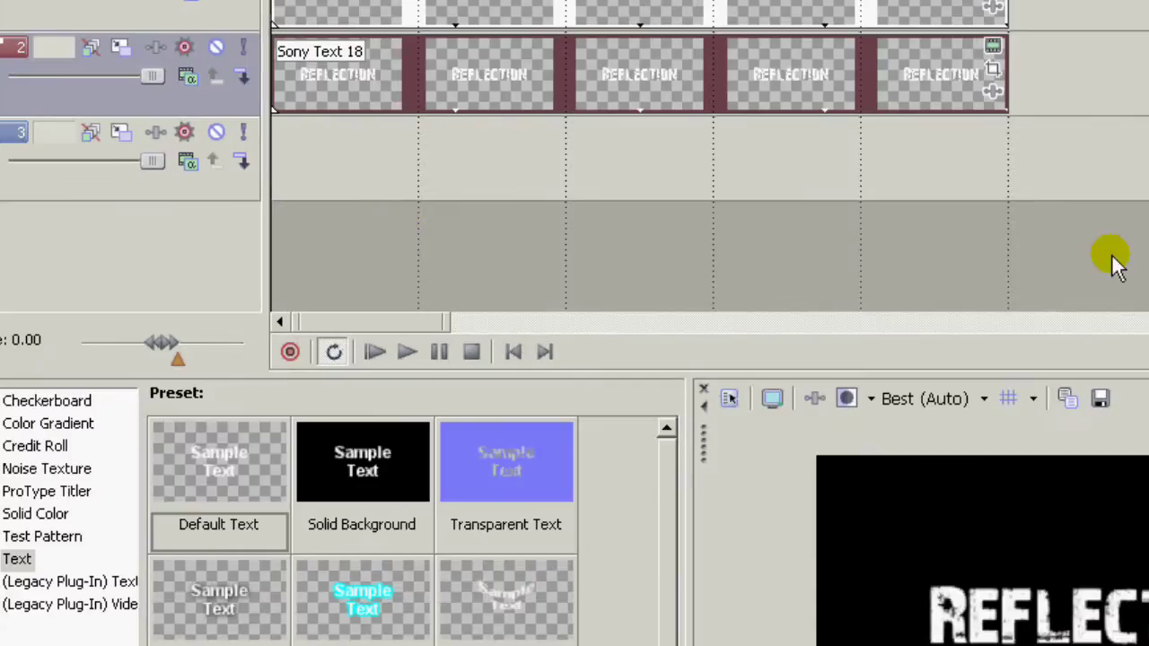
Flip the copied title vertically in its Event Pan/Crop window
left_click(990, 69)
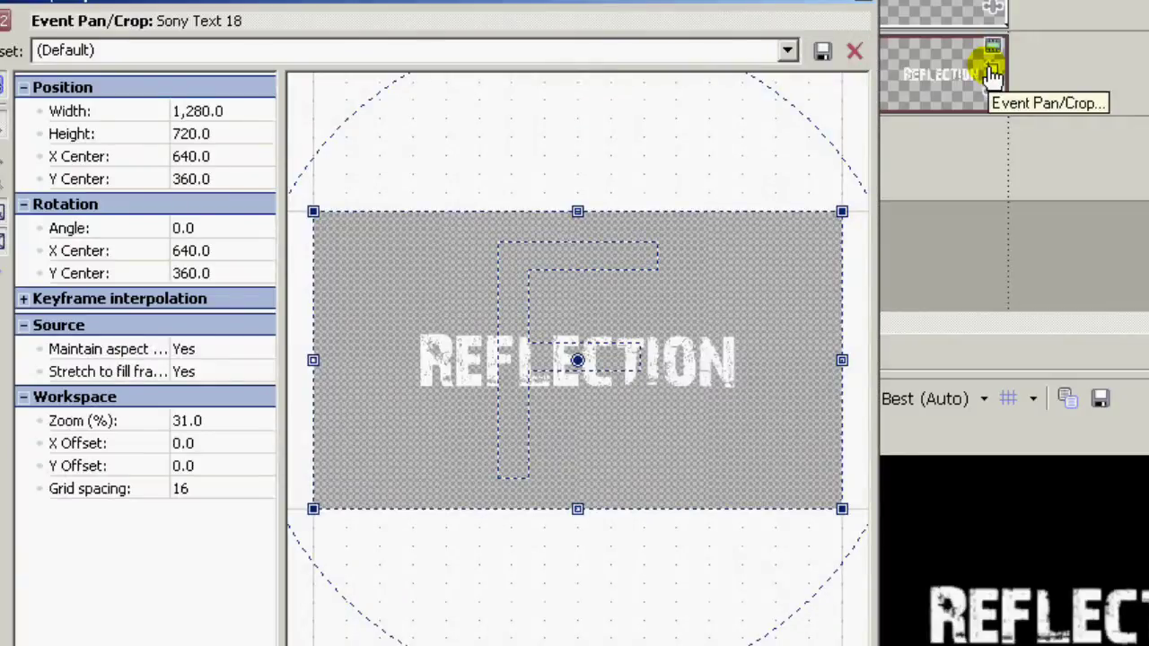
right_click(387, 271)
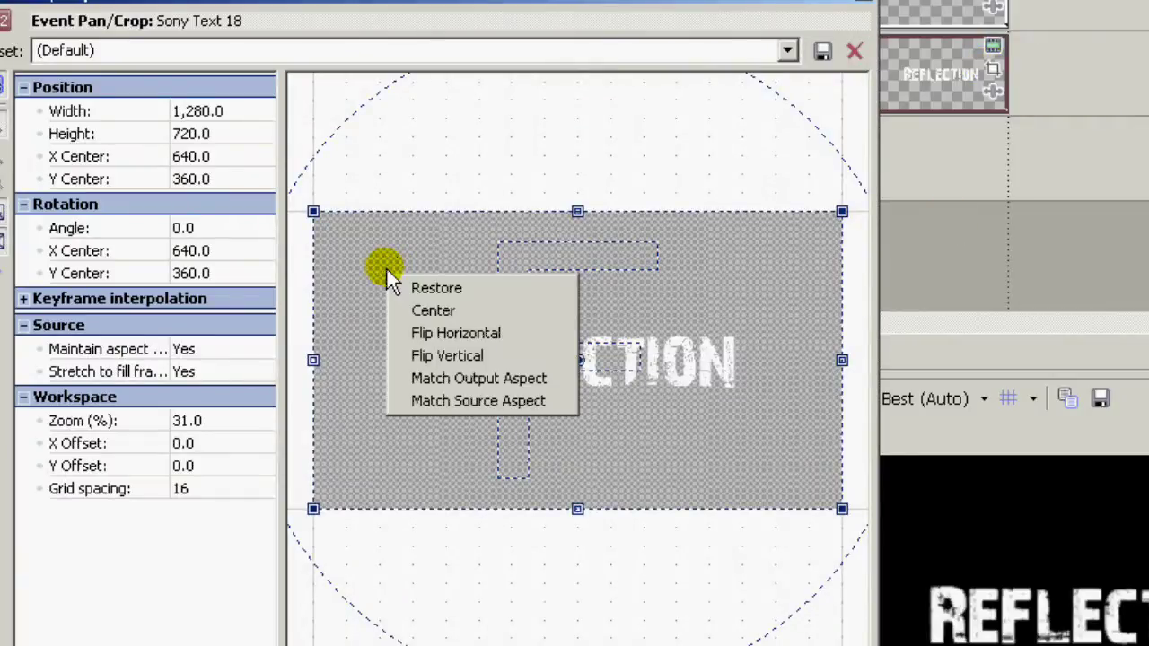
left_click(454, 356)
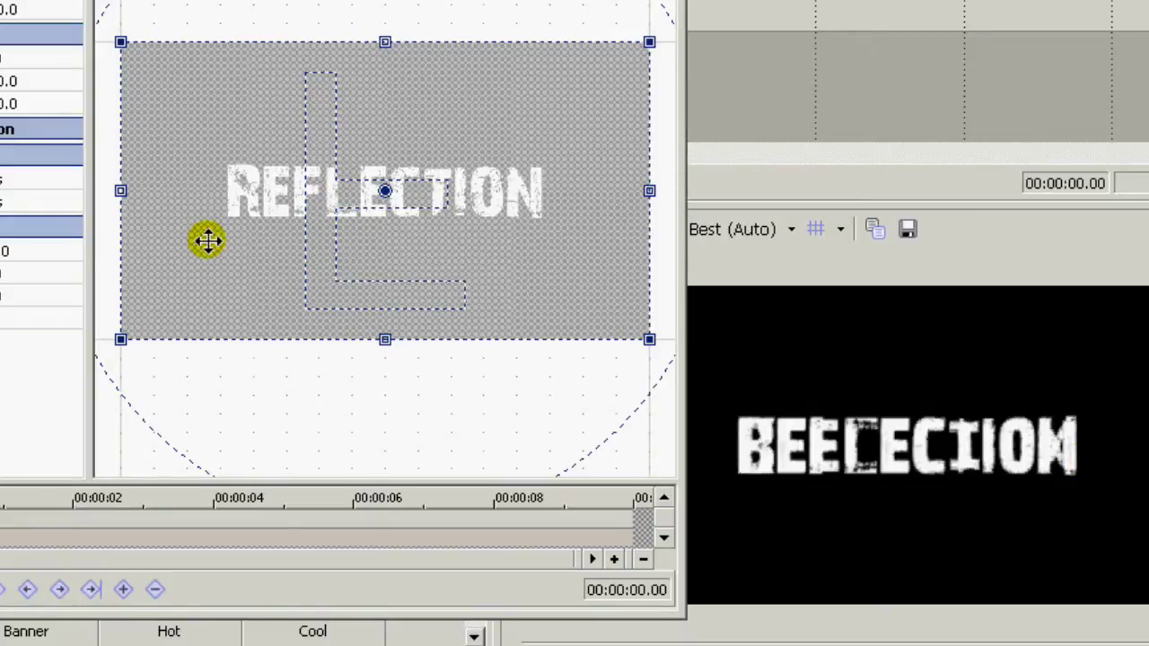
Nudge the flipped copy downward in small steps so it sits just below the original
key("Down")
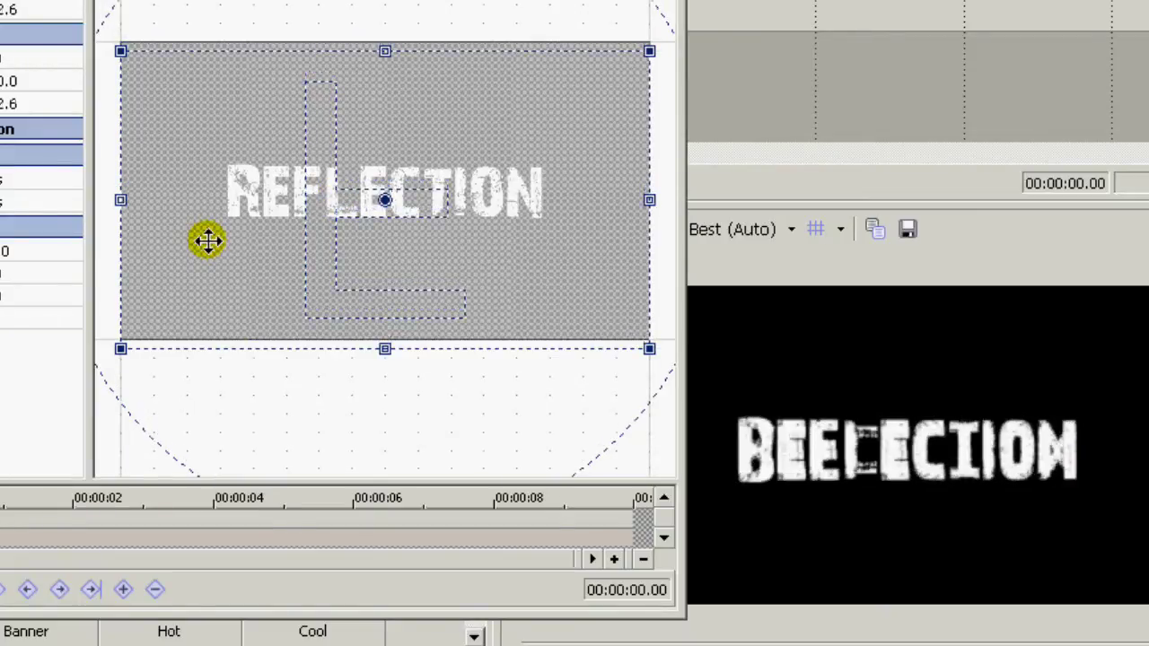
key("Down")
key("Down")
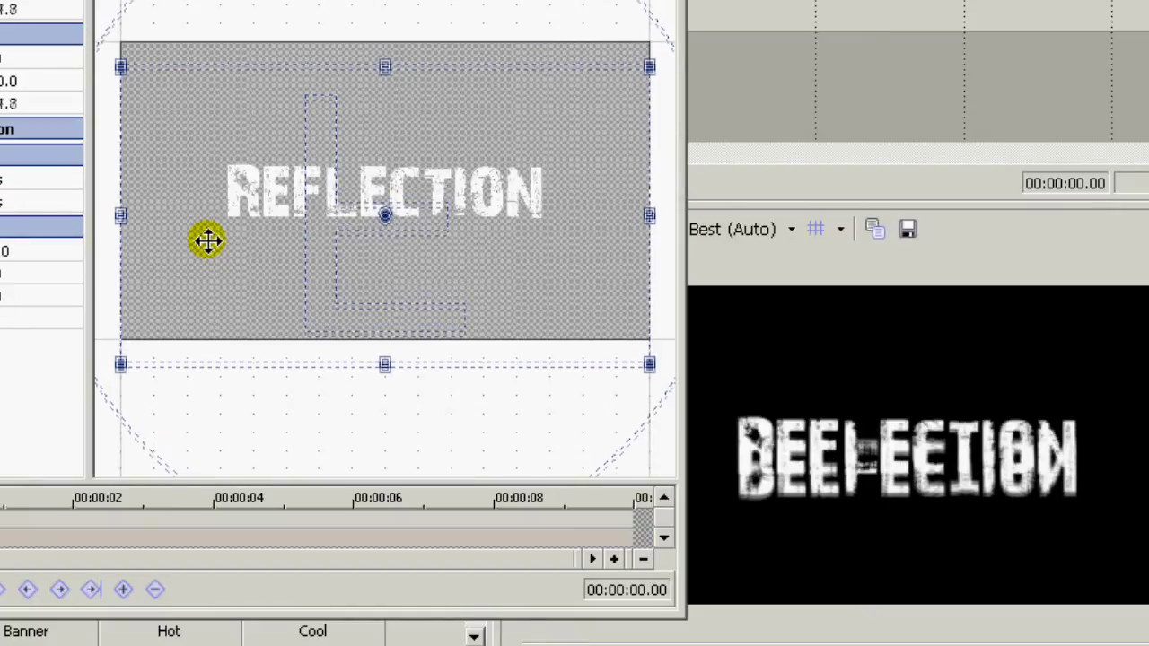
key("Down")
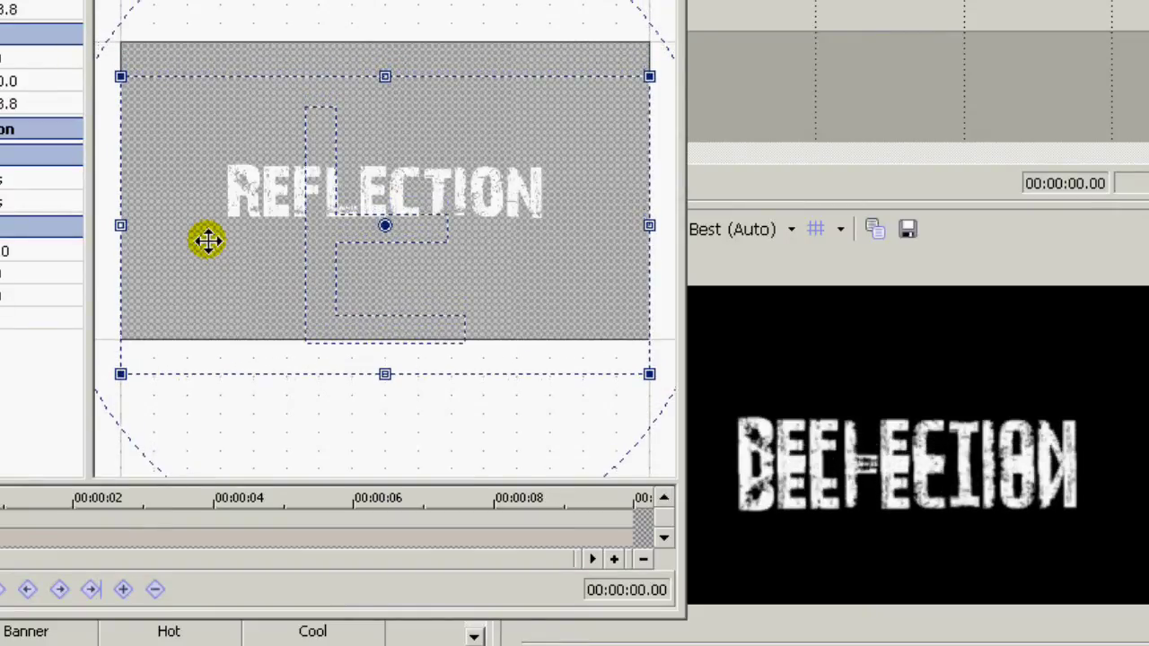
key("Down")
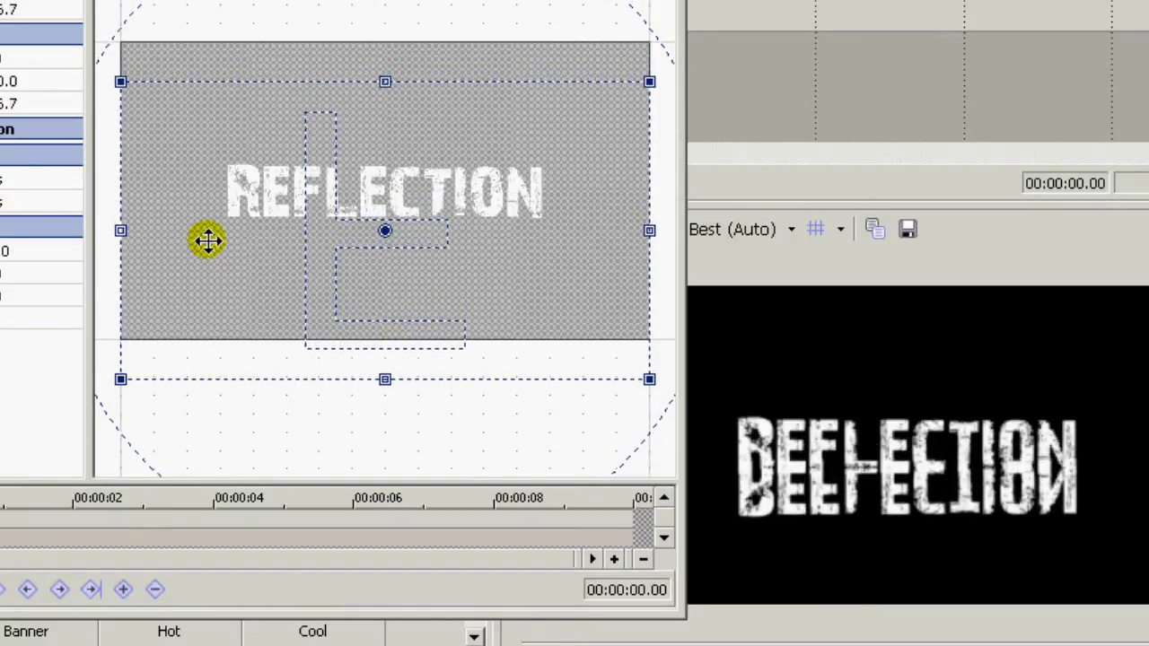
key("Down")
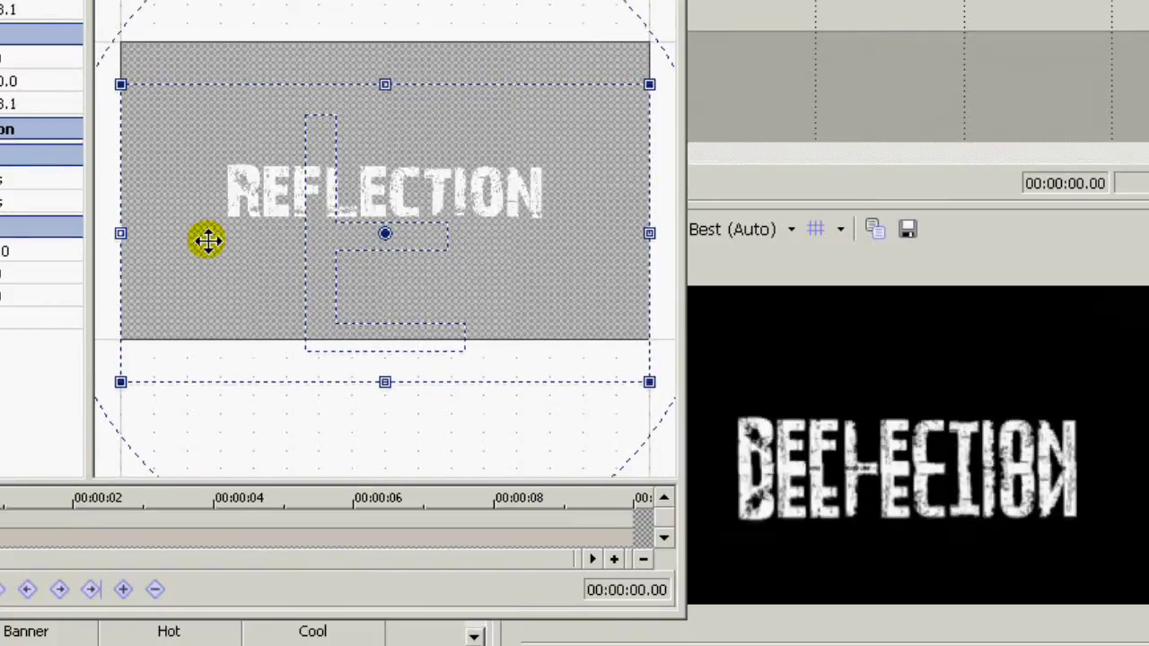
key("Down")
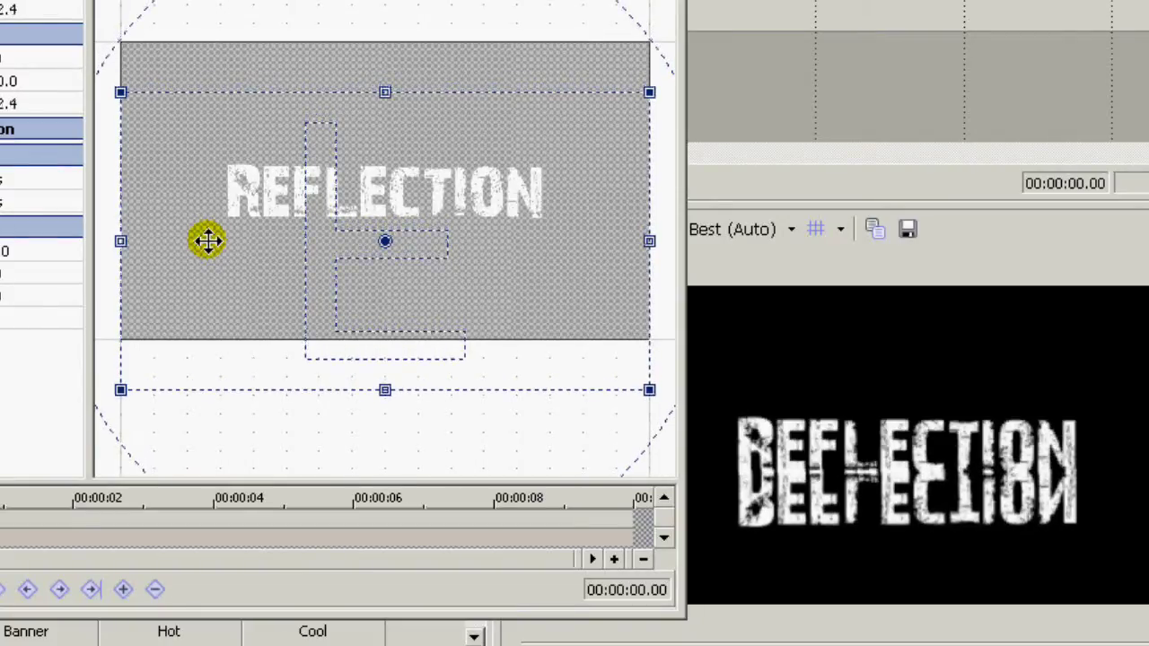
key("Down")
key("Down")
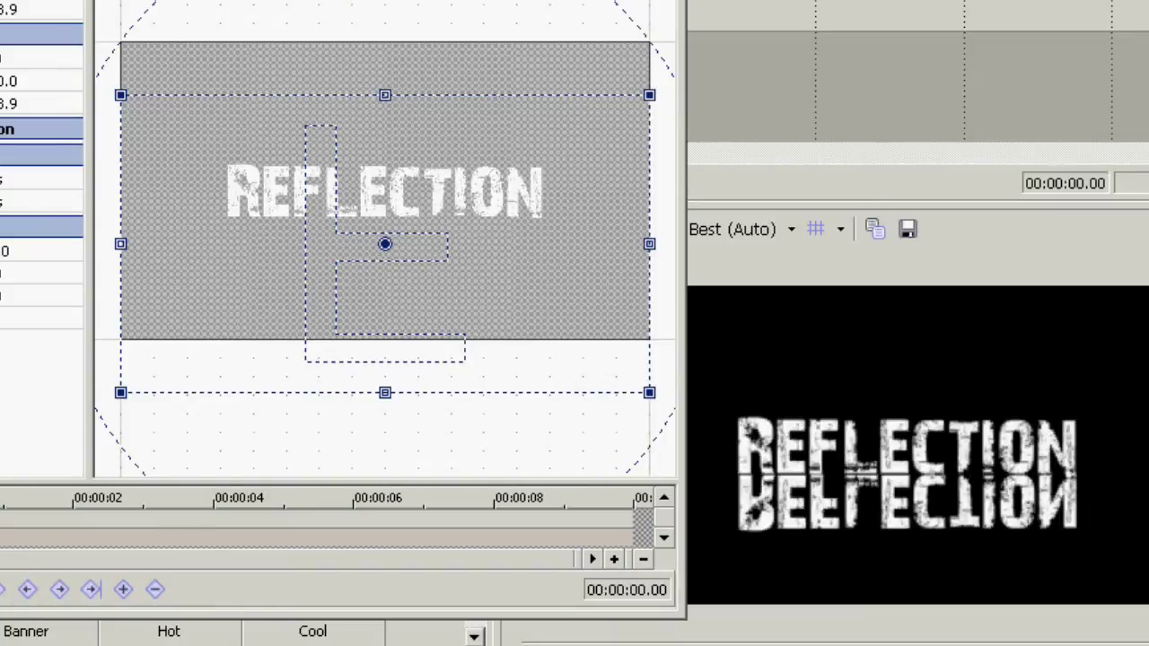
Enable the mask and draw a four-point box around the flipped REFLECTION text
left_click(30, 530)
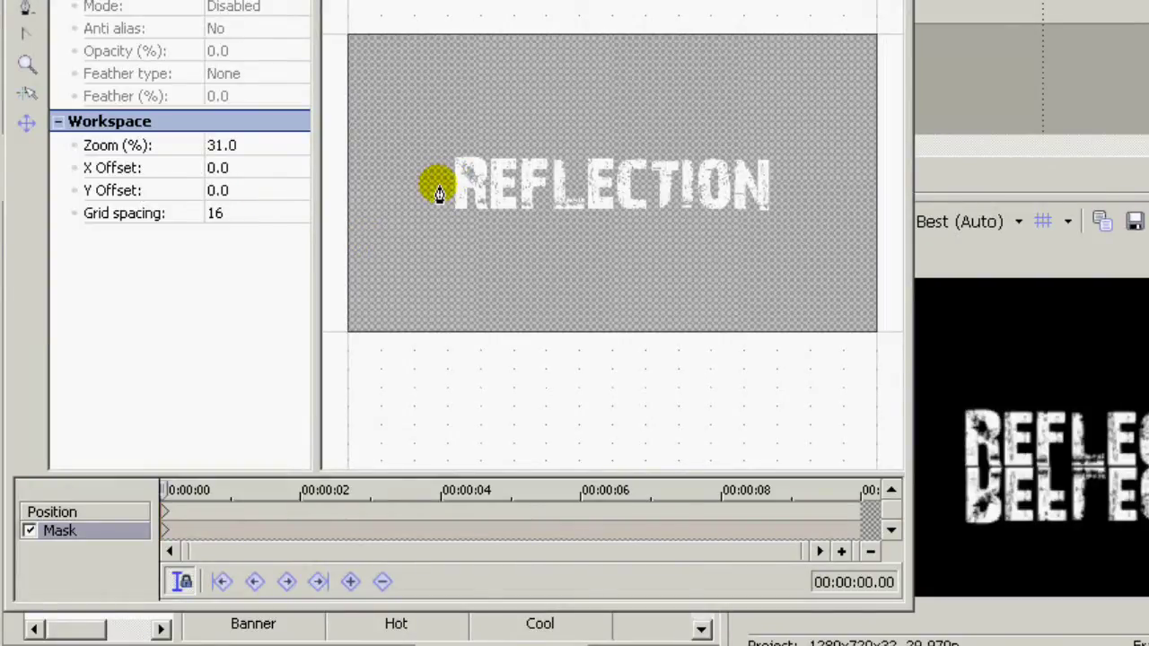
left_click(439, 187)
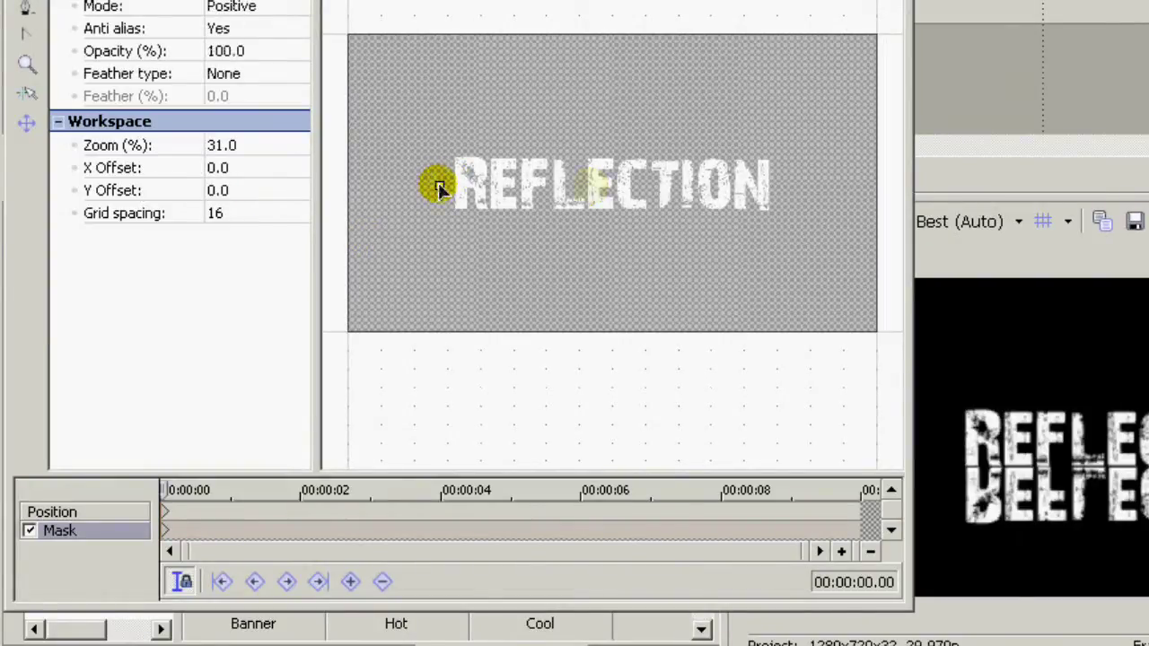
left_click(788, 192)
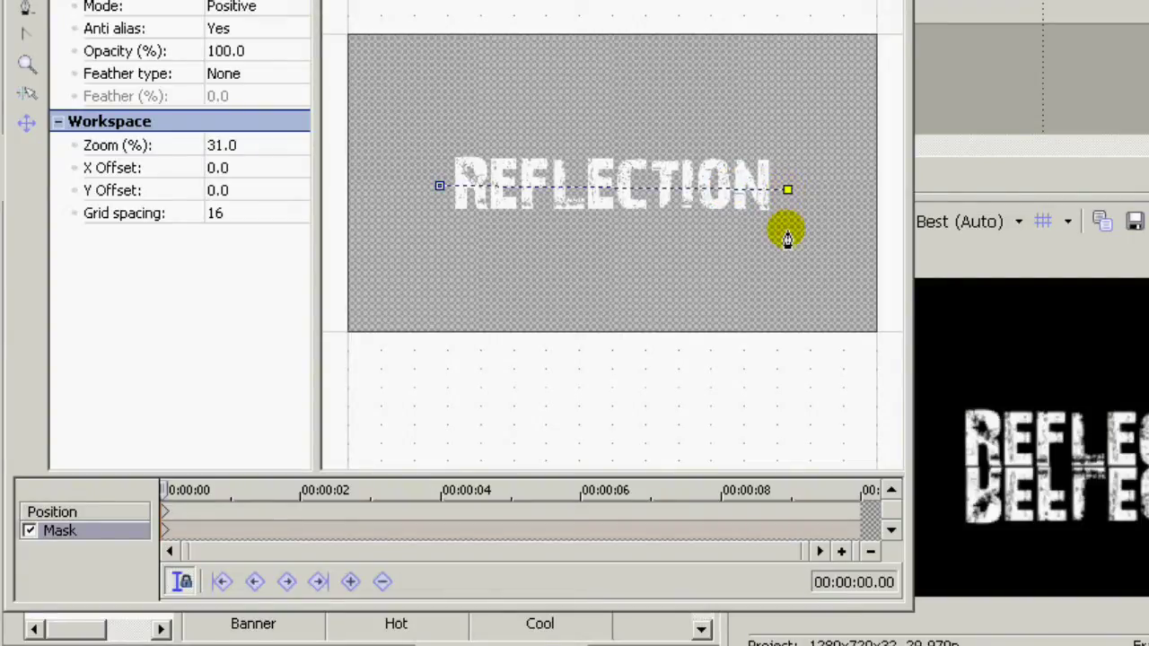
left_click(787, 231)
left_click(440, 225)
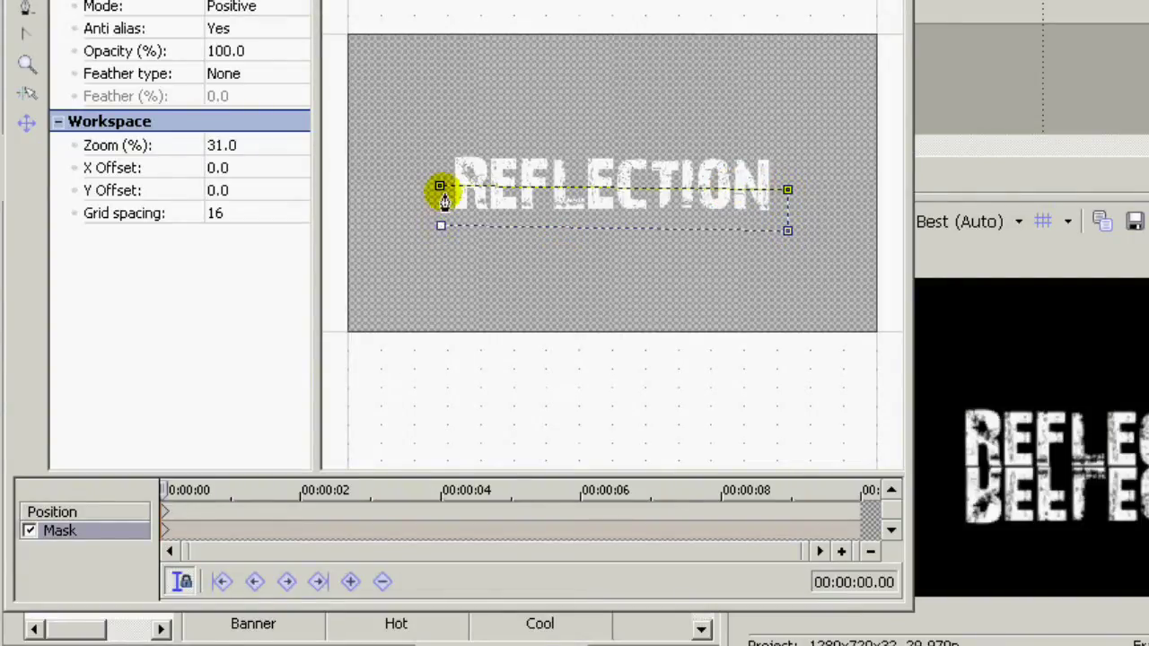
left_click(439, 187)
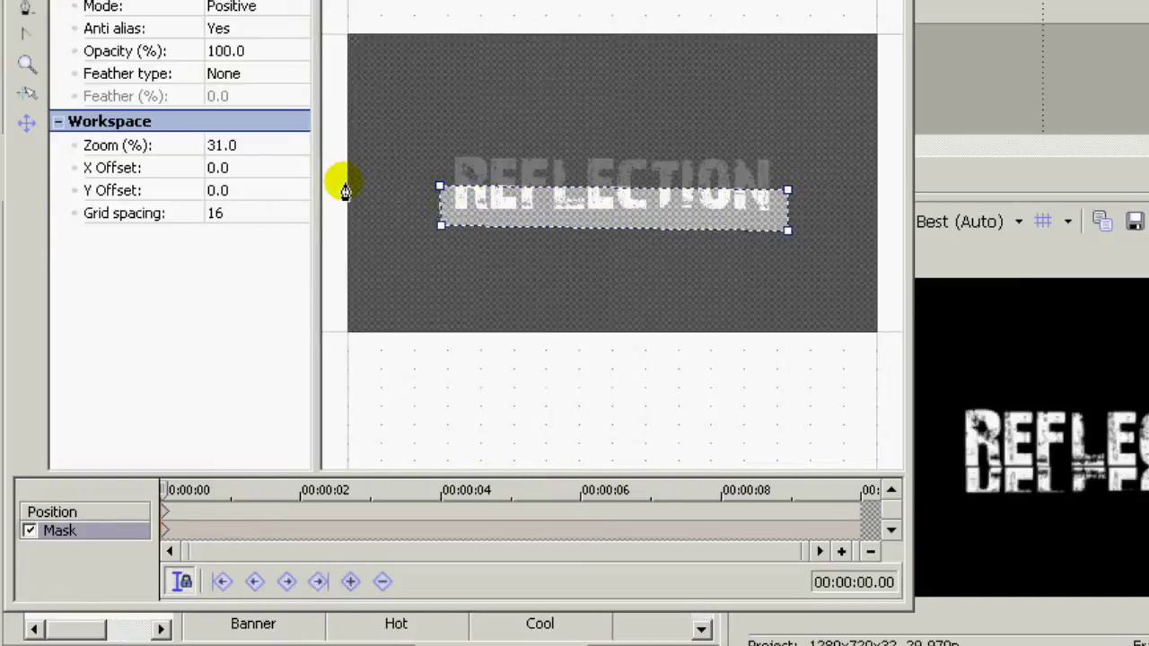
Set the mask feather type to Both with 12% feather, then close the Pan/Crop window
left_click(250, 72)
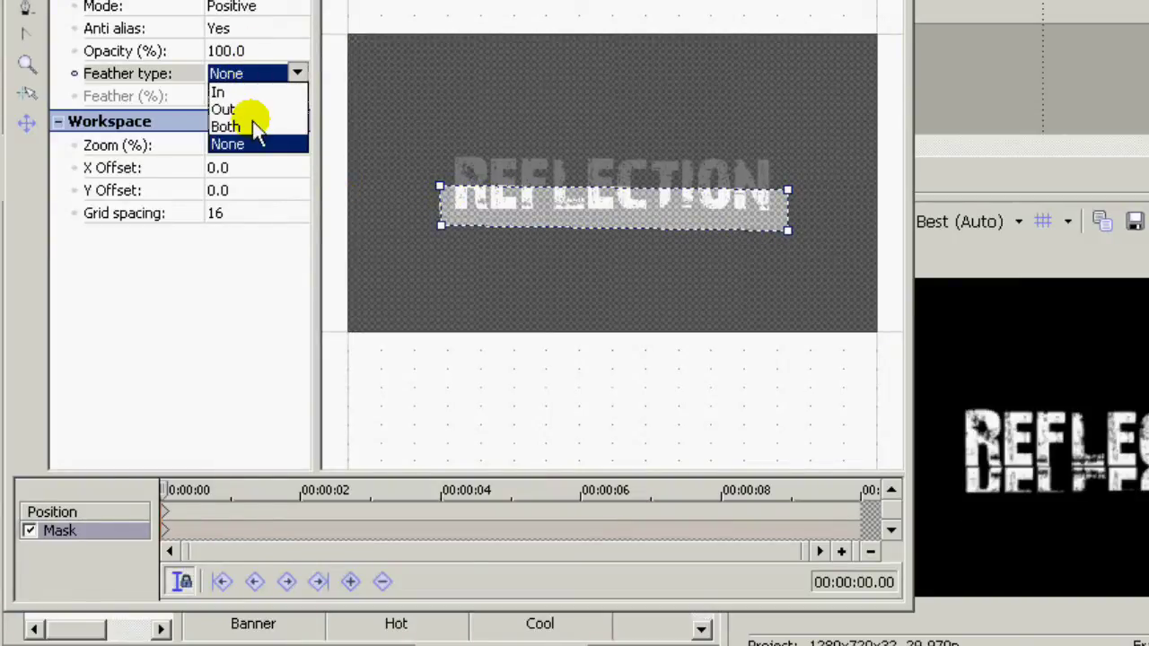
left_click(253, 121)
left_click(238, 99)
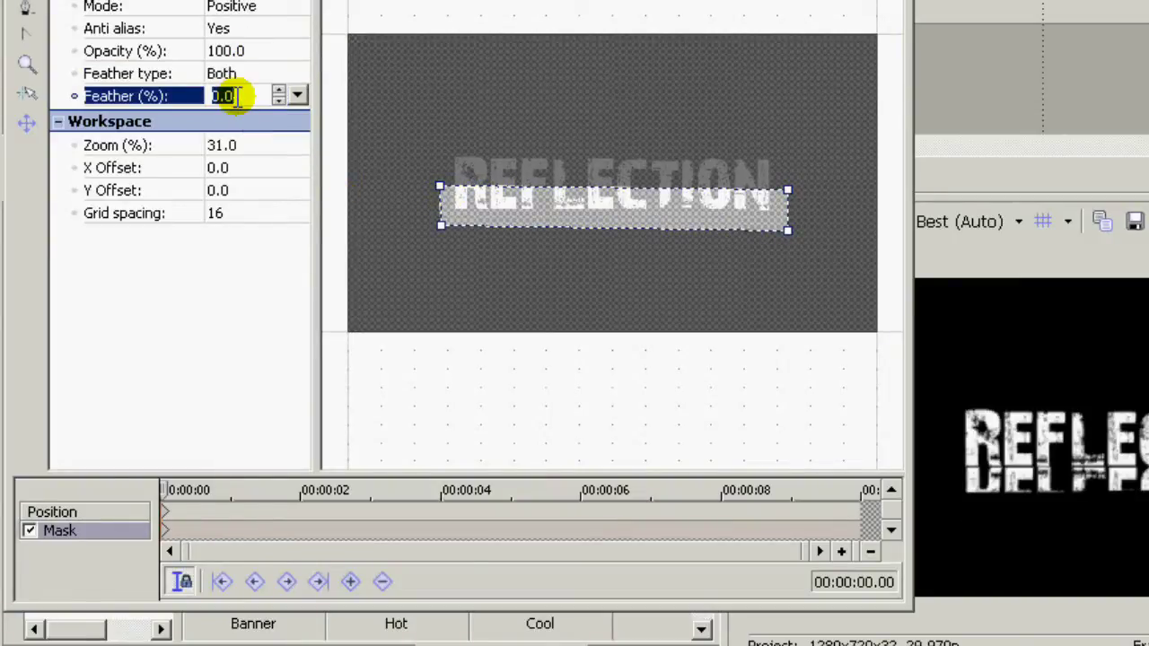
type("12")
key("Return")
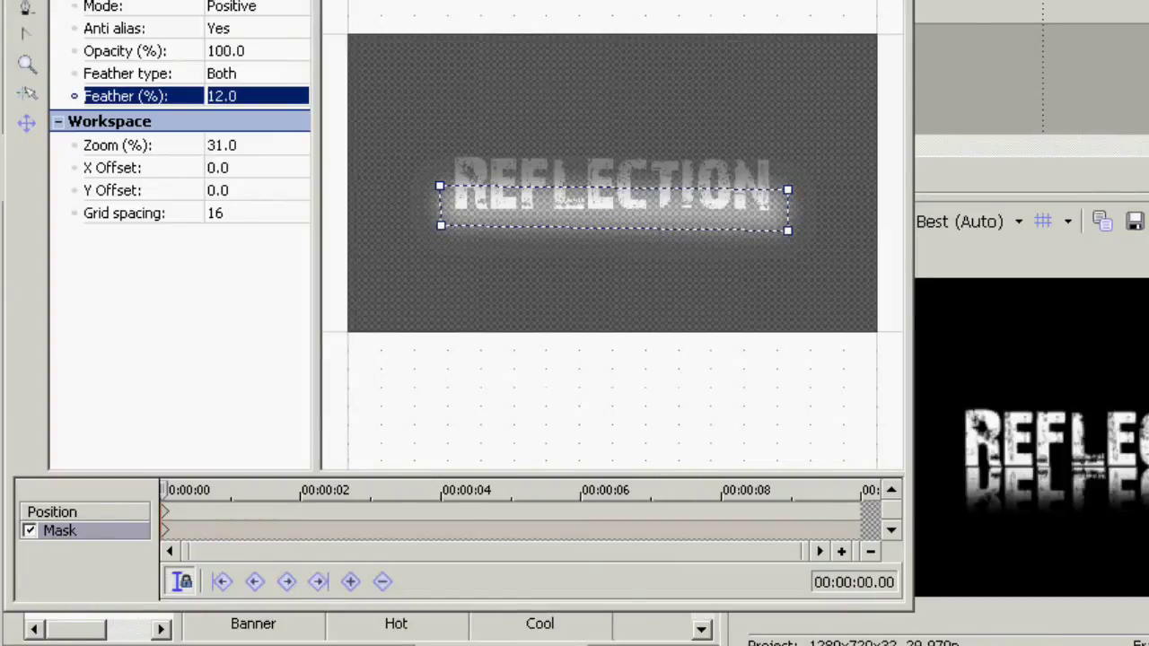
key("alt+F4")
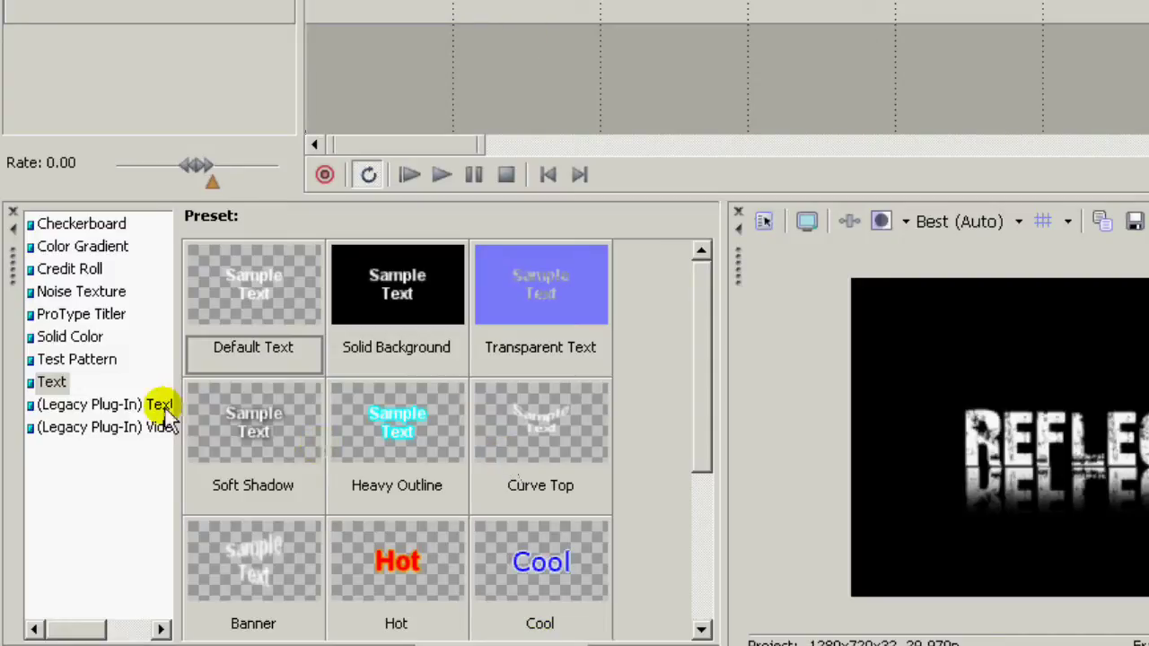
Drop the Soft-Blue Backdrop Color Gradient preset onto the empty third track
left_click(106, 252)
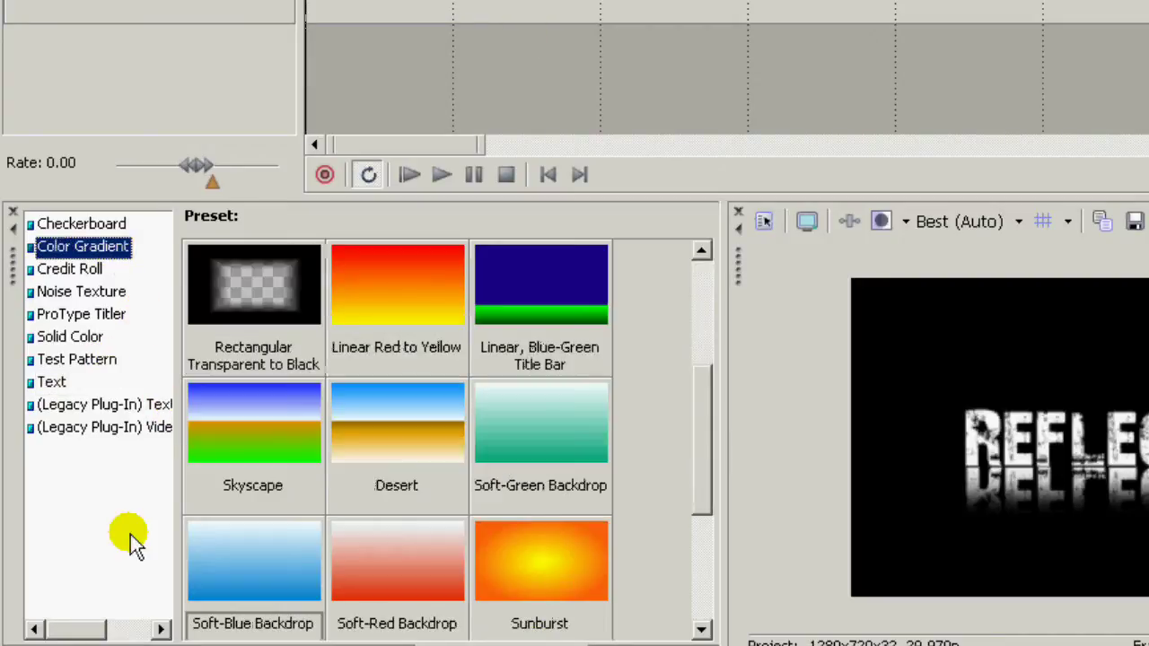
left_click_drag(696, 427, 709, 403)
left_click_drag(257, 589, 282, 228)
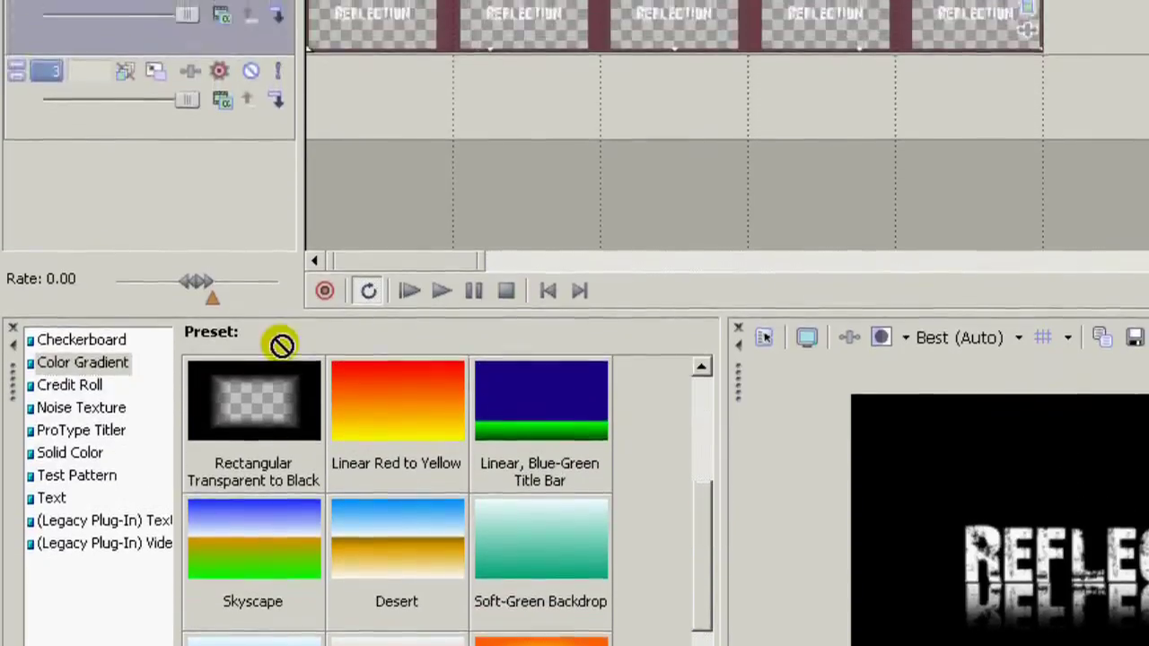
left_click_drag(282, 345, 290, 75)
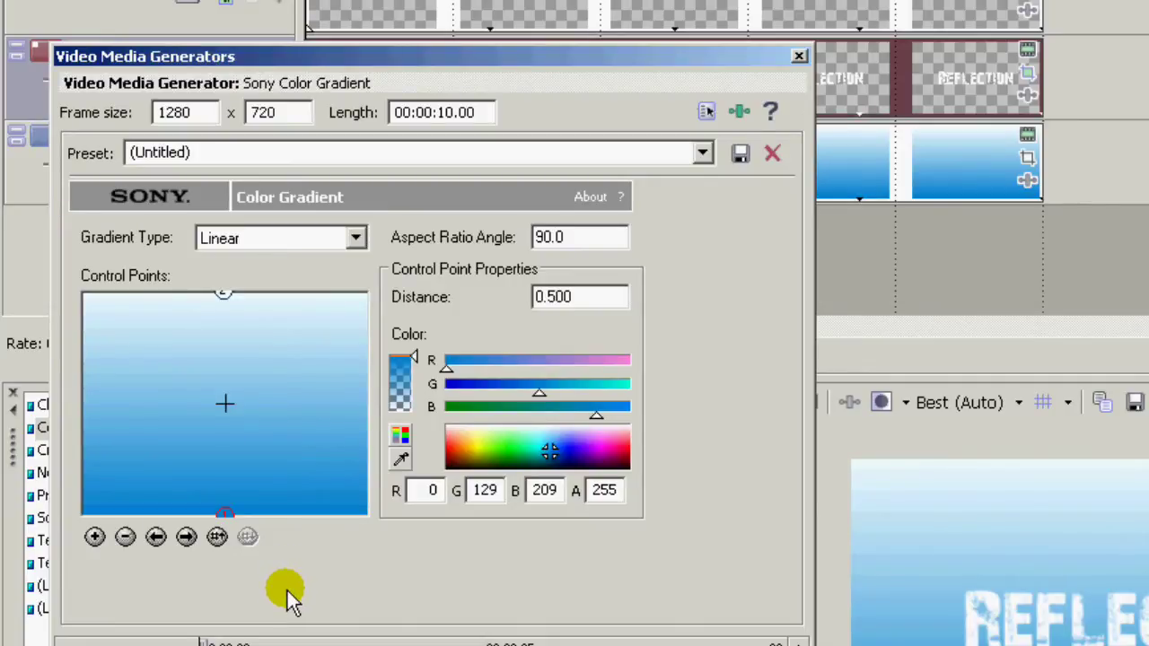
left_click(579, 236)
Set the gradient angle to 270 and drag the top control point downward
left_click_drag(579, 236, 467, 229)
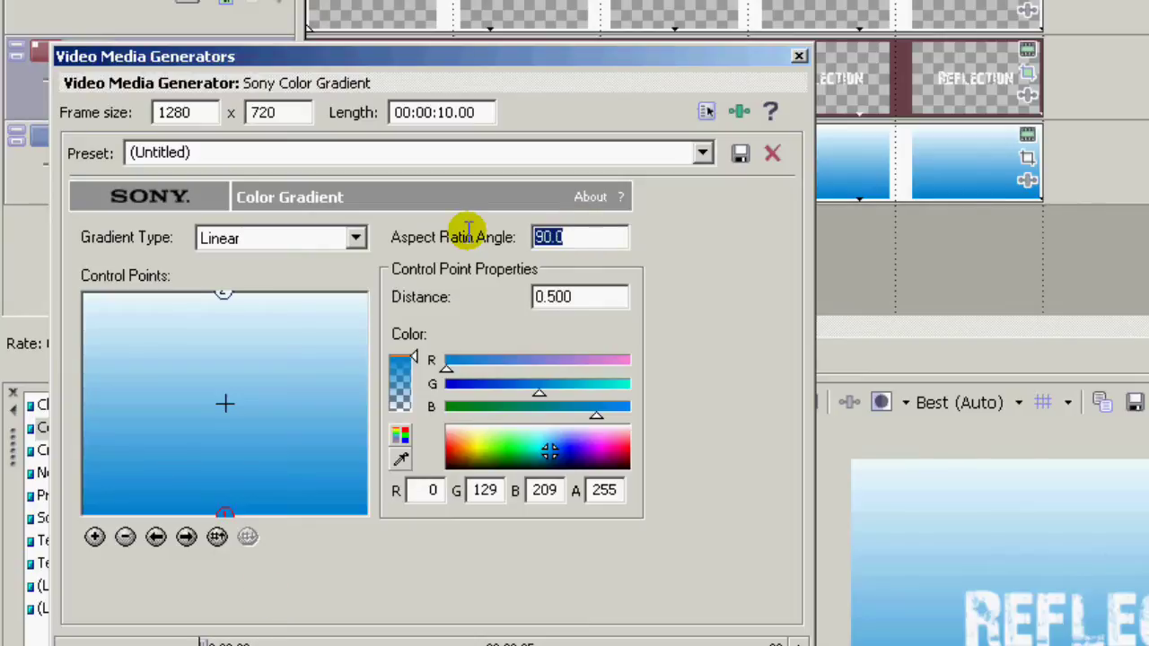
type("270")
key("Return")
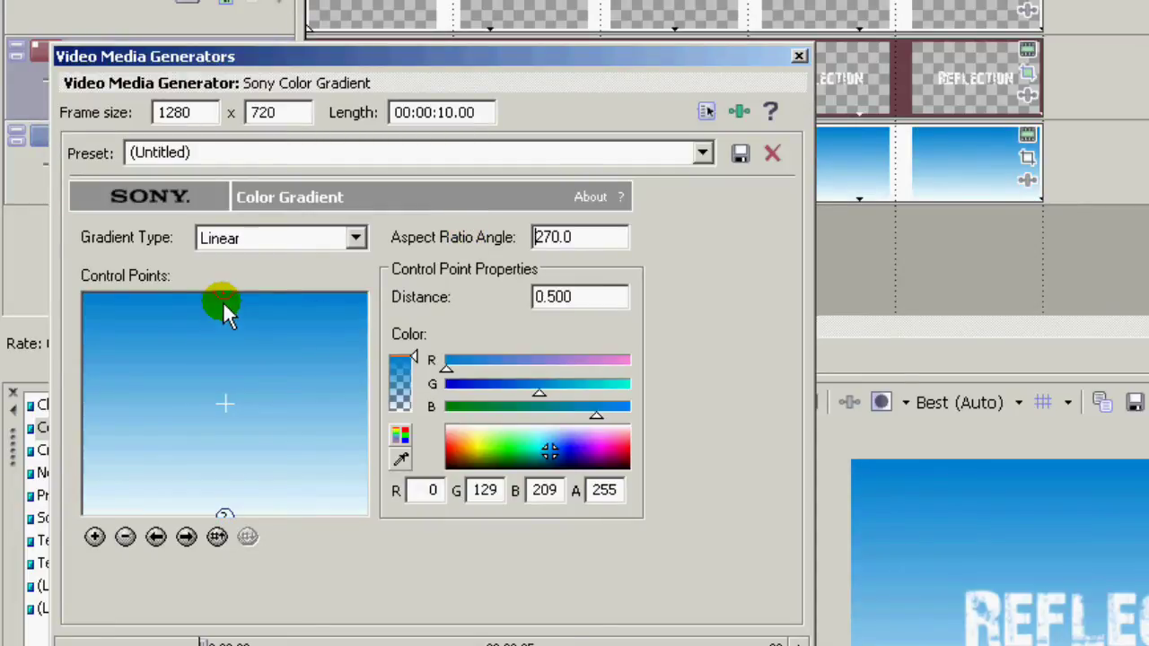
left_click_drag(222, 299, 224, 438)
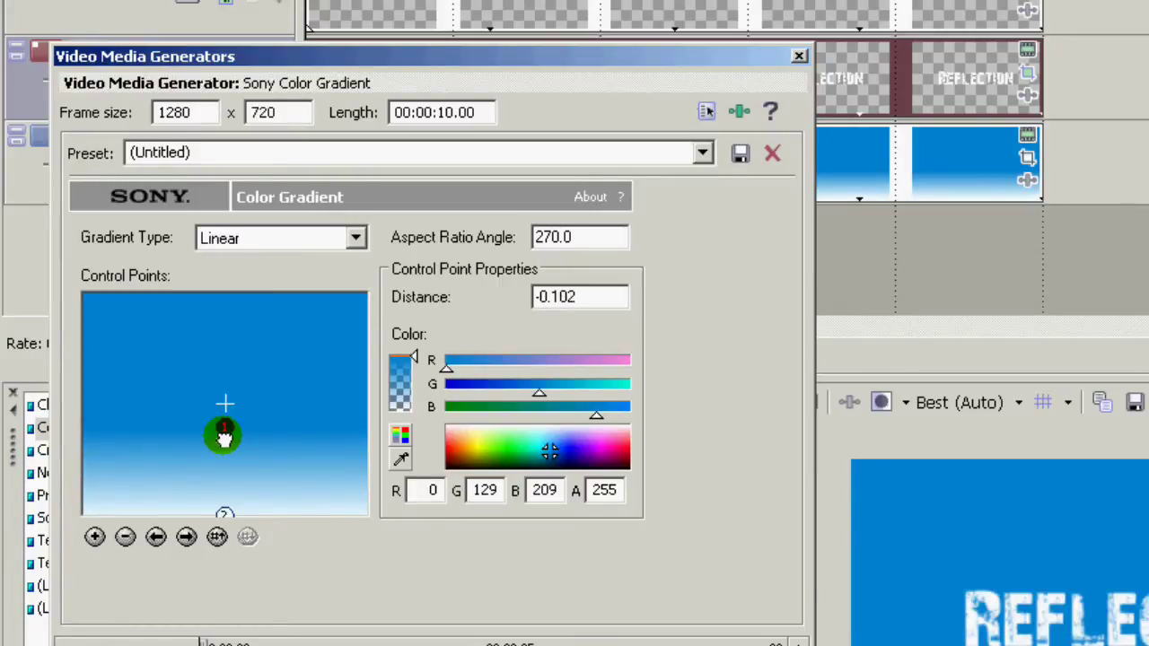
Colour the middle control point cyan with RGB 31, 222, 245
left_click(226, 514)
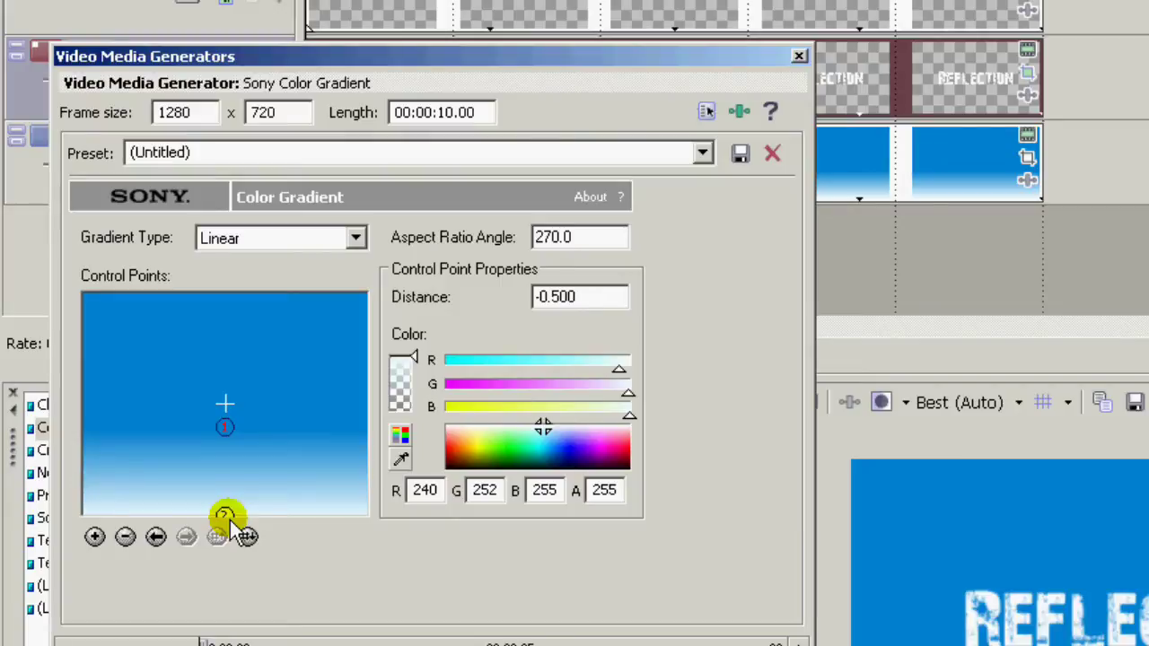
left_click(224, 428)
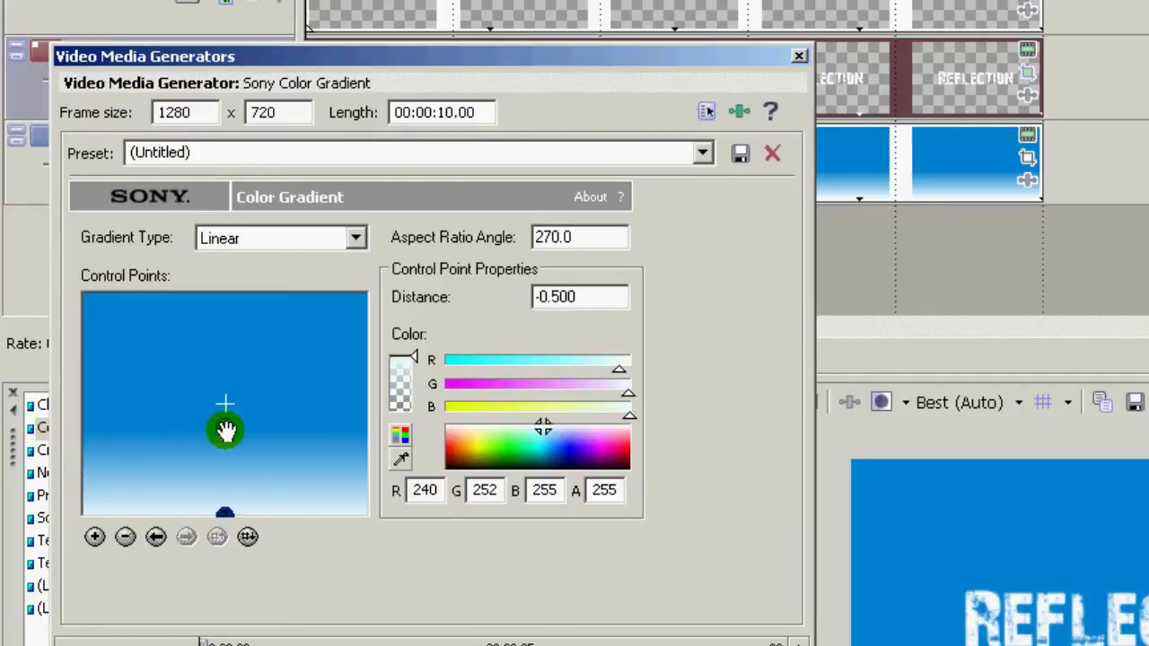
left_click(225, 429)
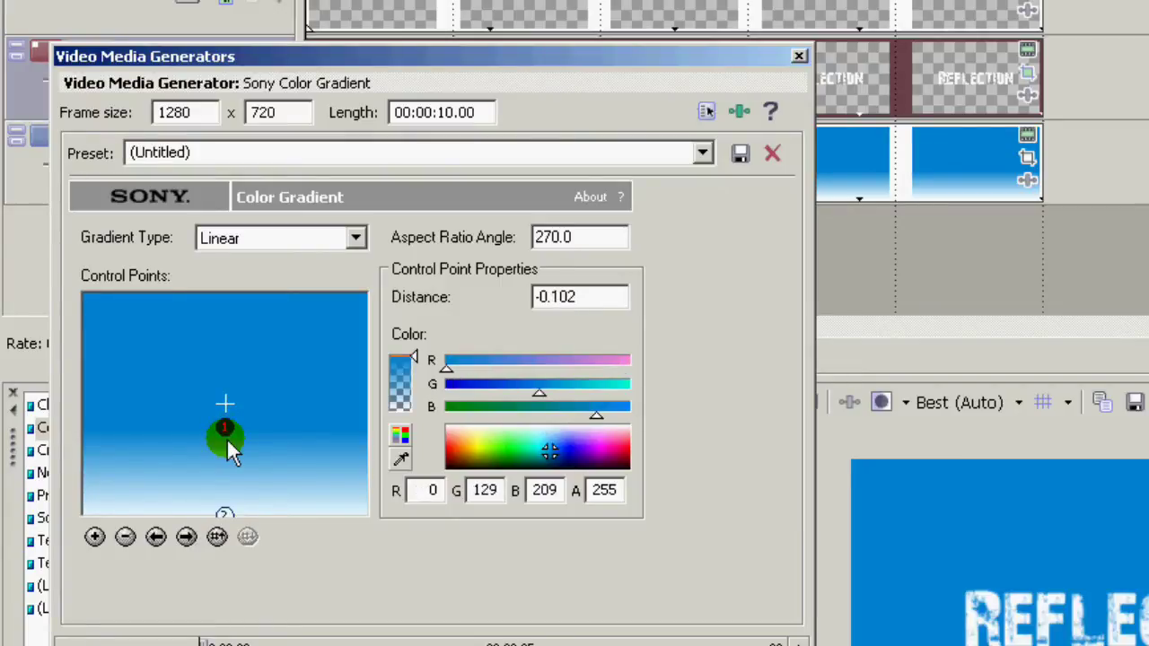
left_click(420, 495)
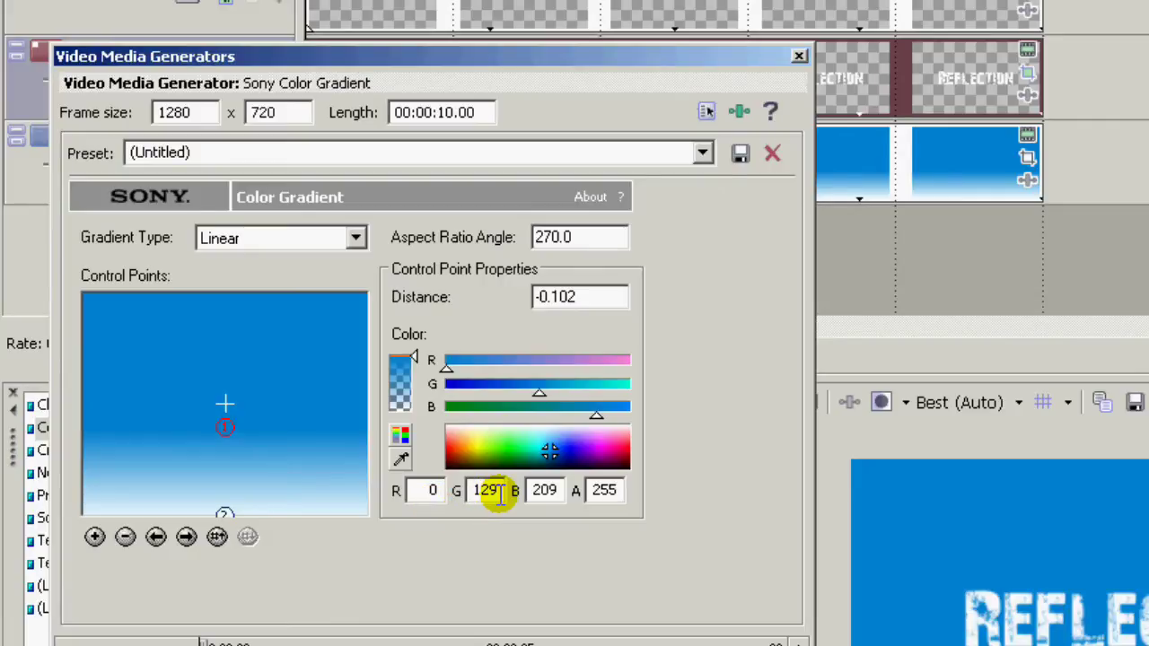
double_click(430, 490)
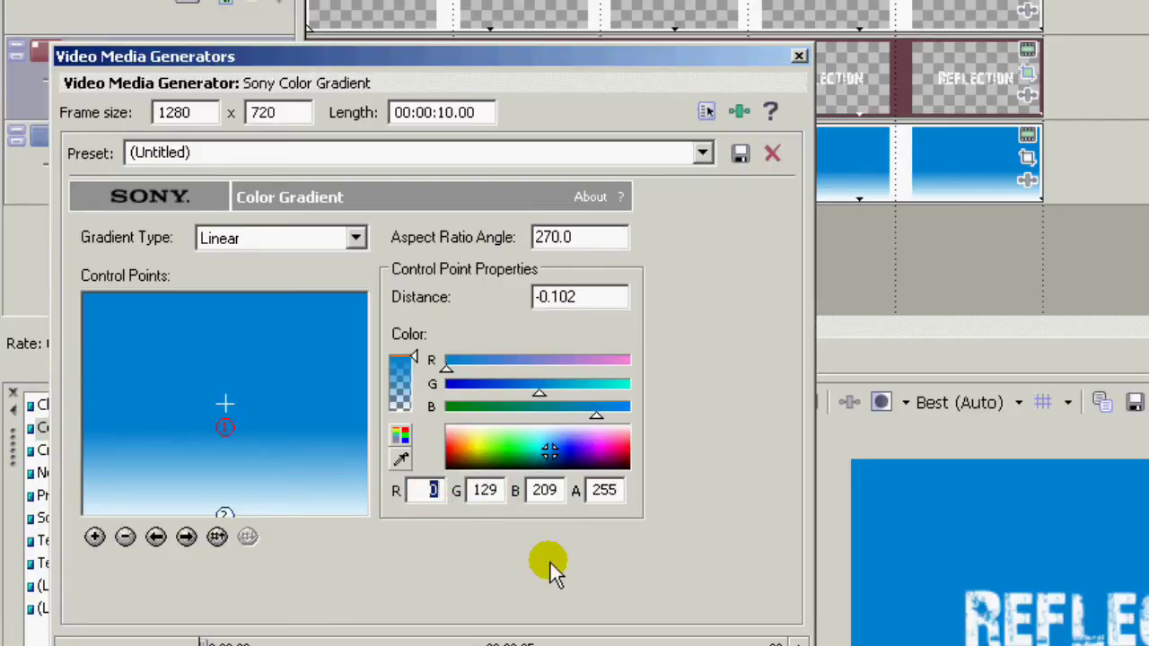
type("31")
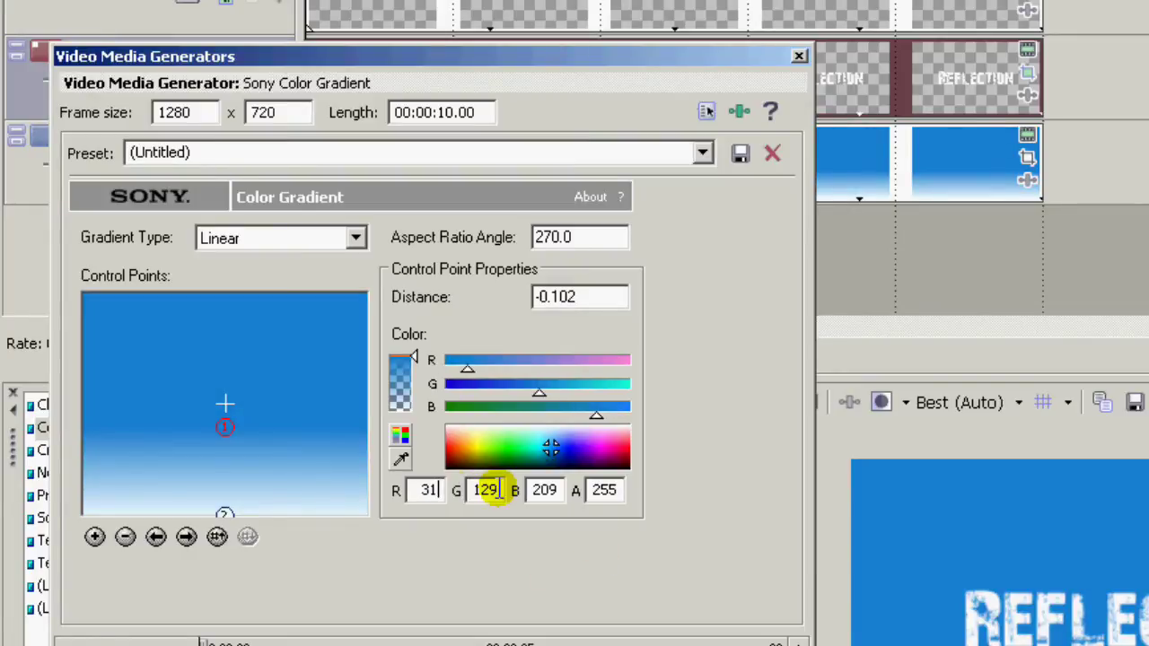
double_click(485, 490)
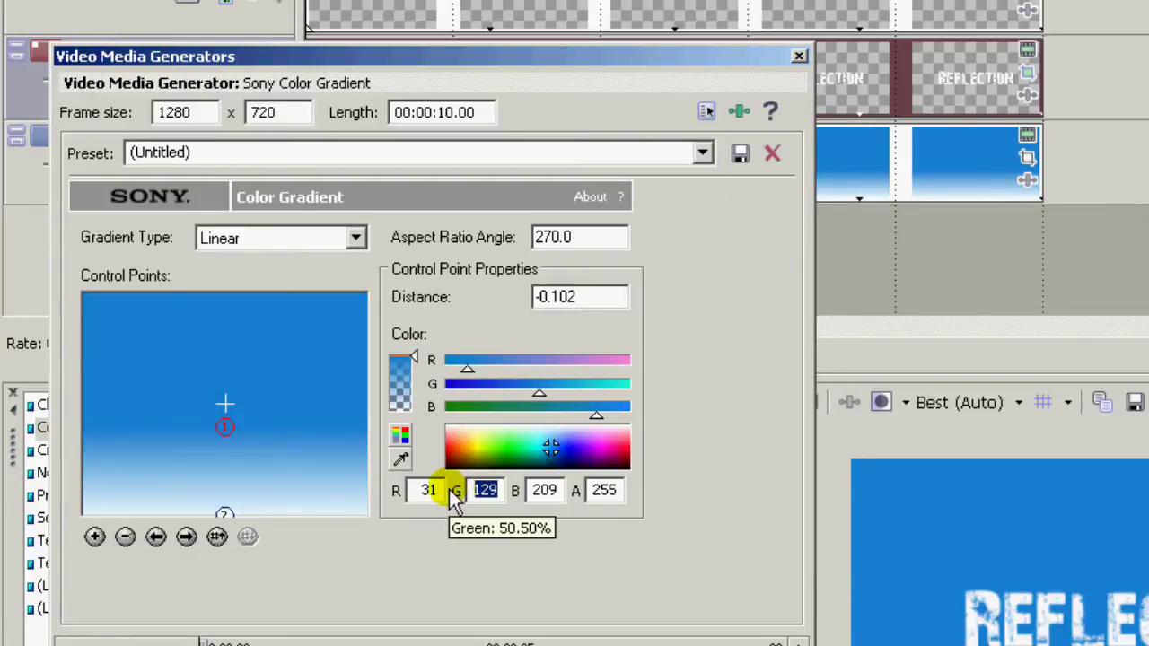
type("222")
double_click(544, 491)
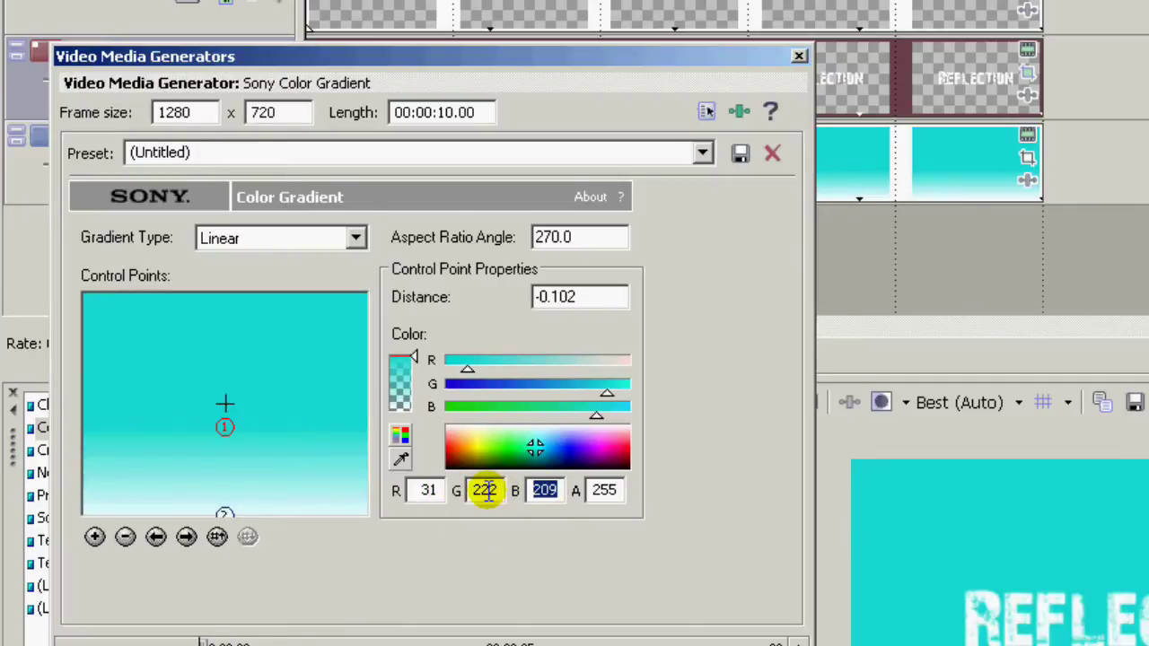
type("245")
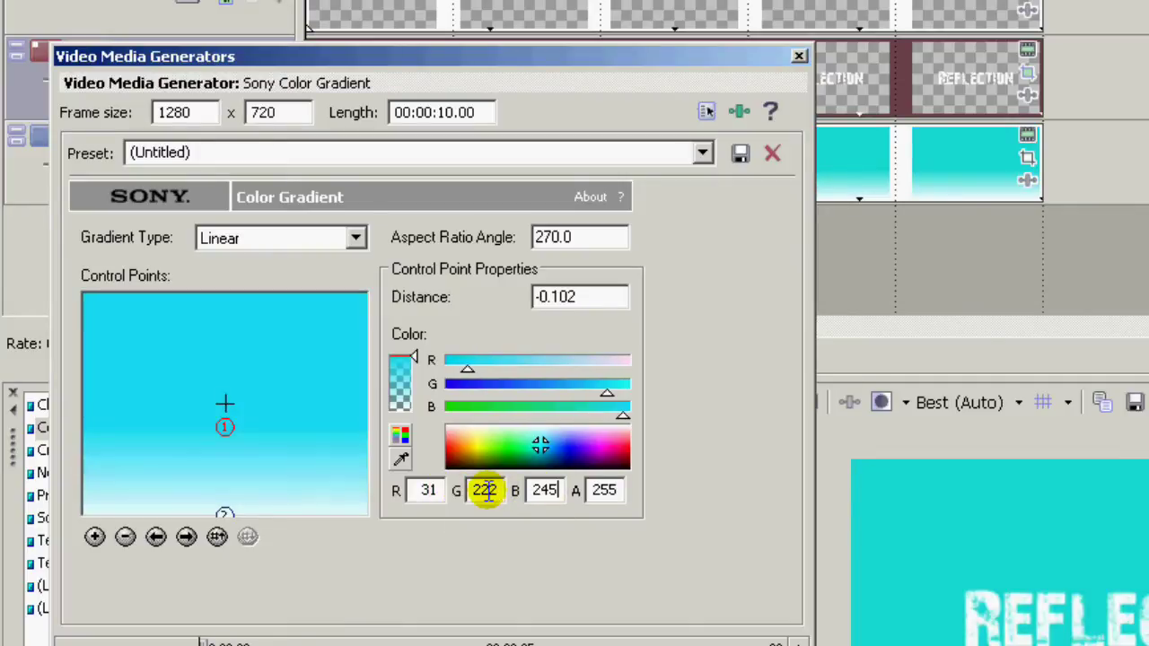
left_click(426, 489)
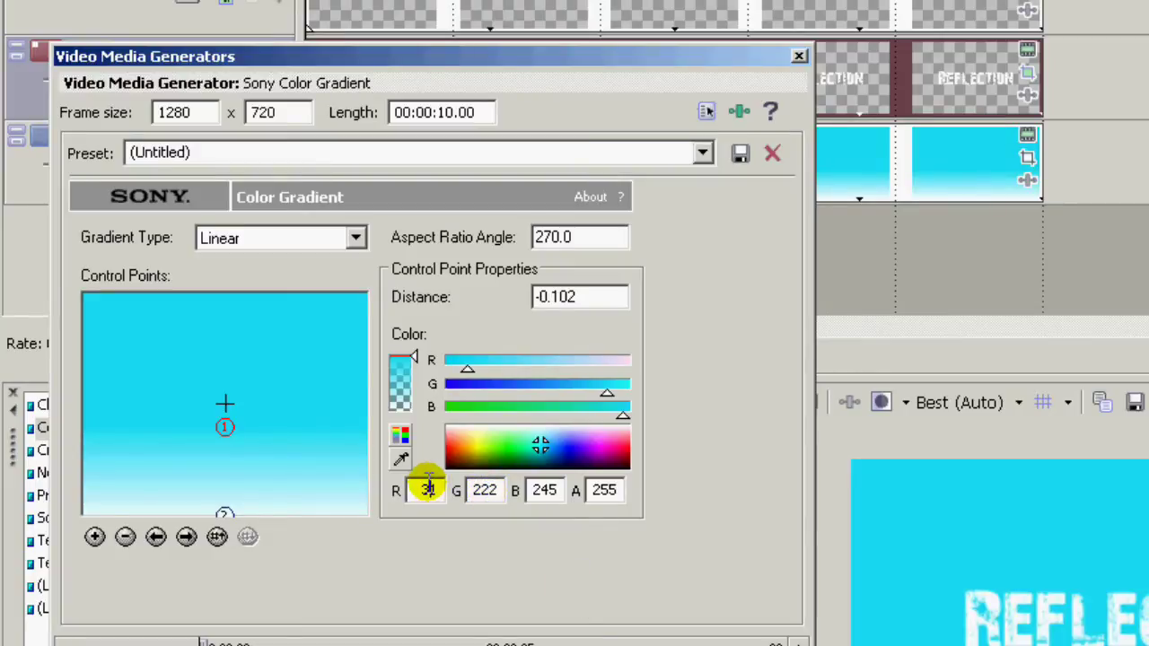
Set the bottom control point to red 0 and green 97 for deep blue
left_click(226, 513)
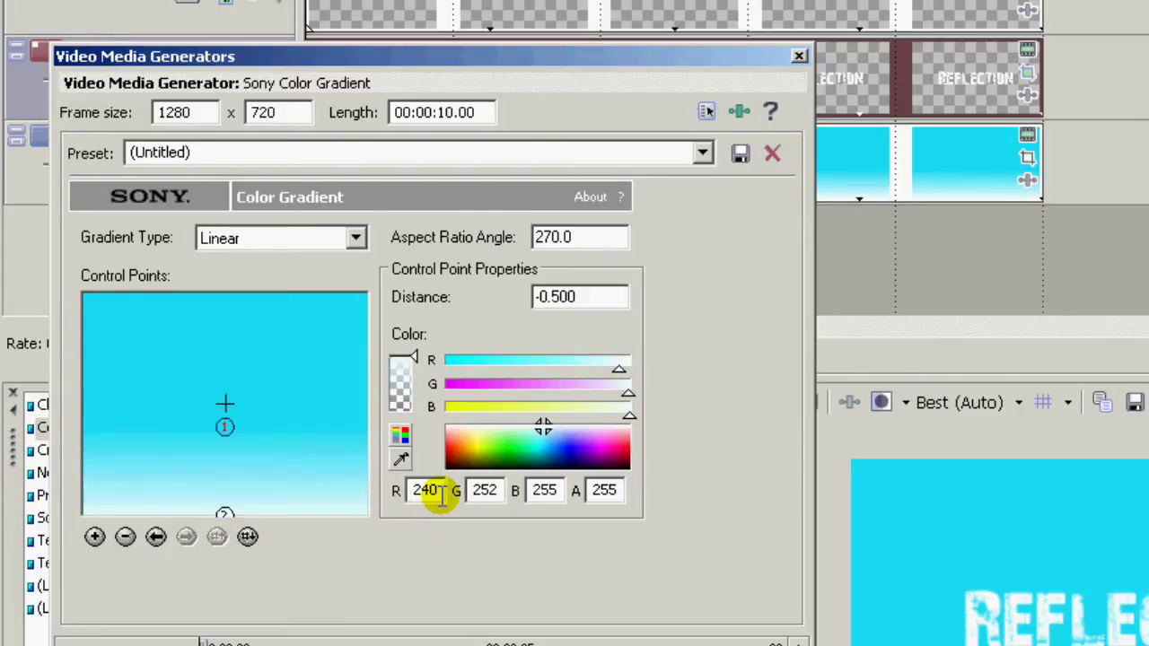
left_click_drag(432, 491, 370, 492)
type("0")
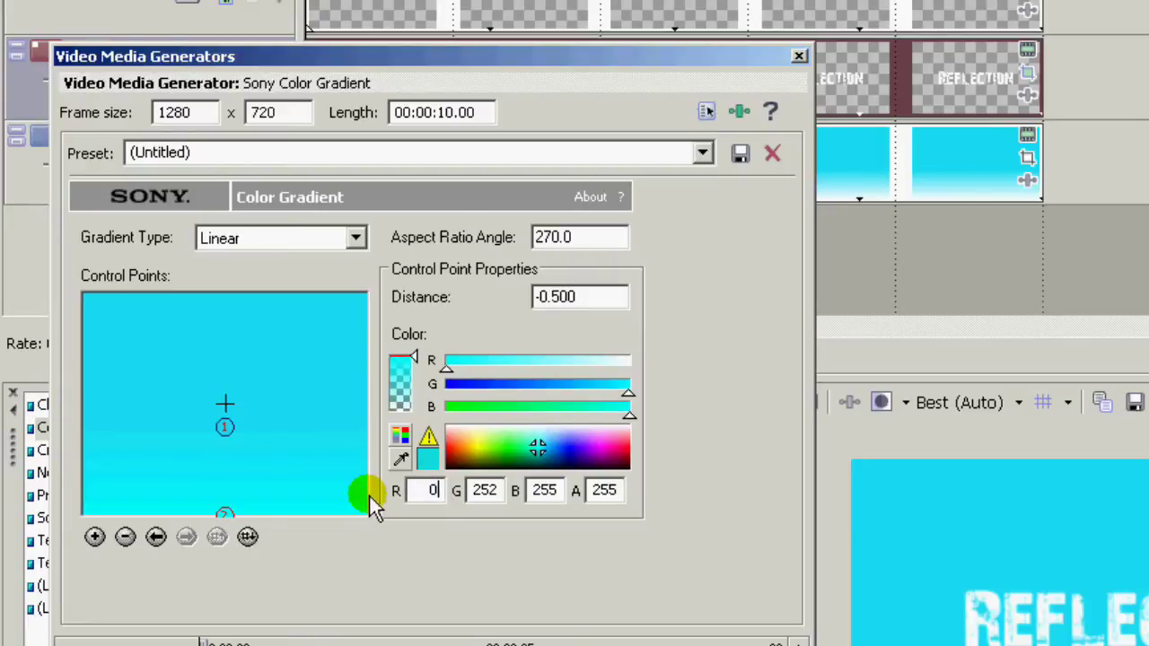
left_click_drag(511, 493, 462, 491)
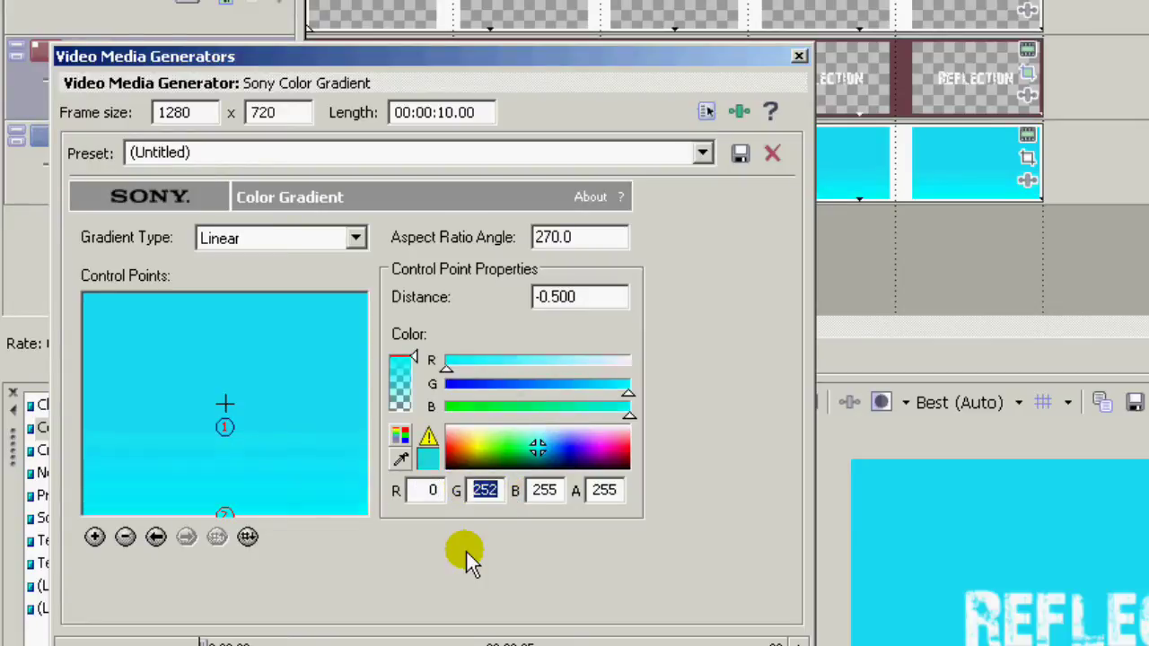
type("97")
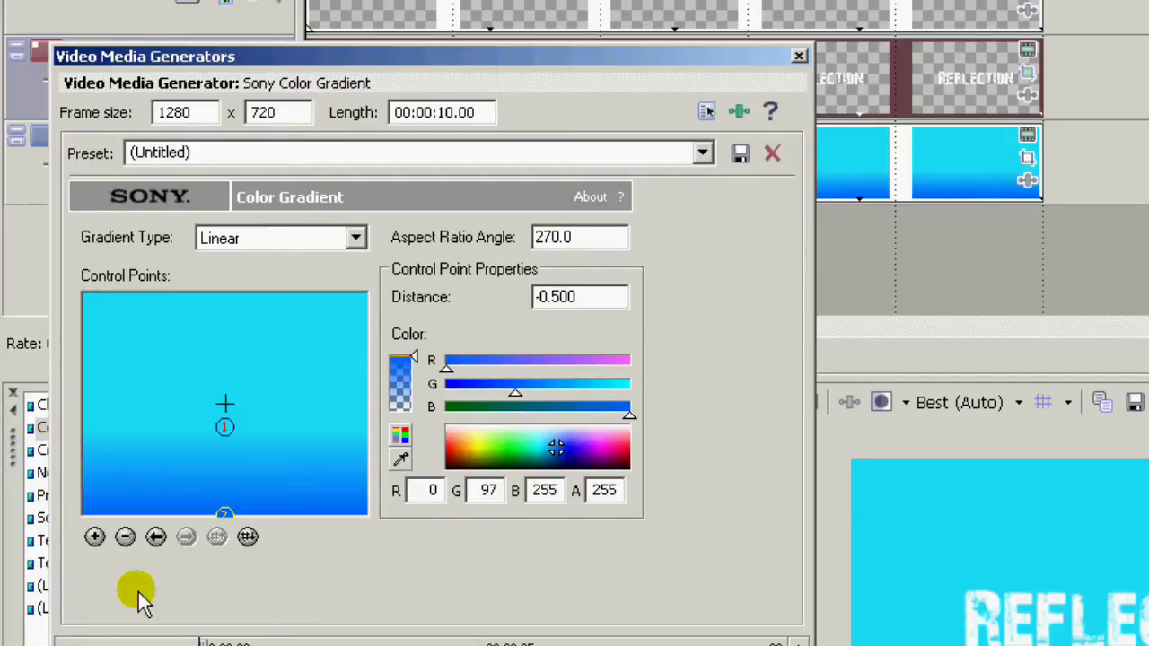
left_click(157, 541)
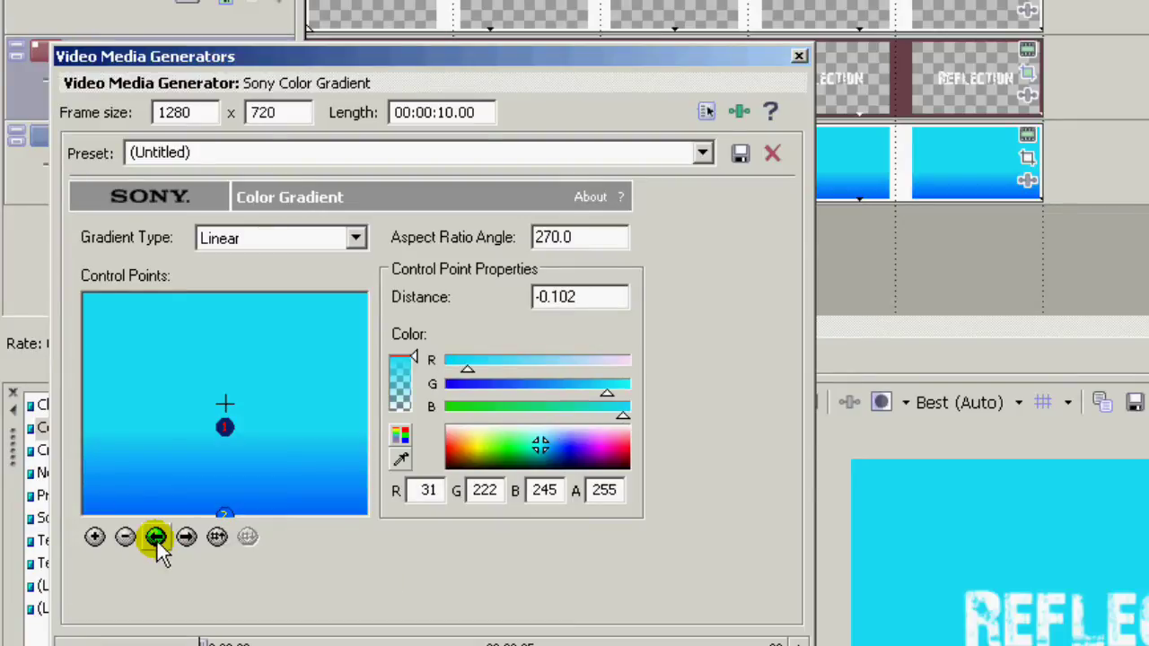
Raise the first gradient control point to Y 0.460 and close the gradient settings
left_click(157, 541)
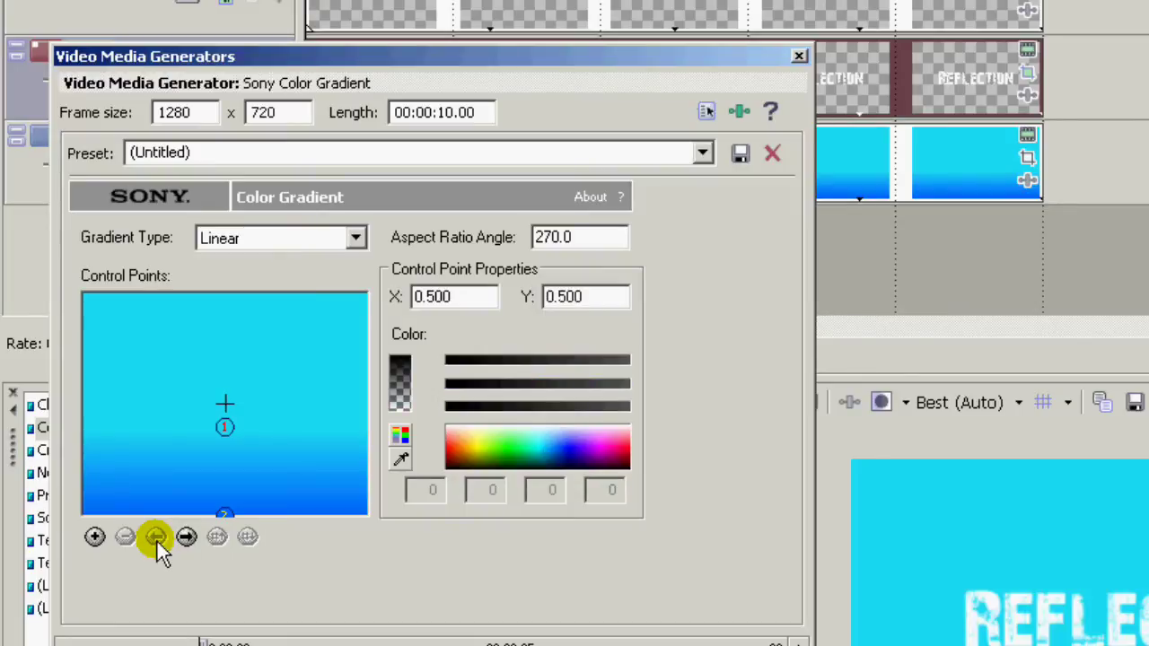
left_click(226, 404)
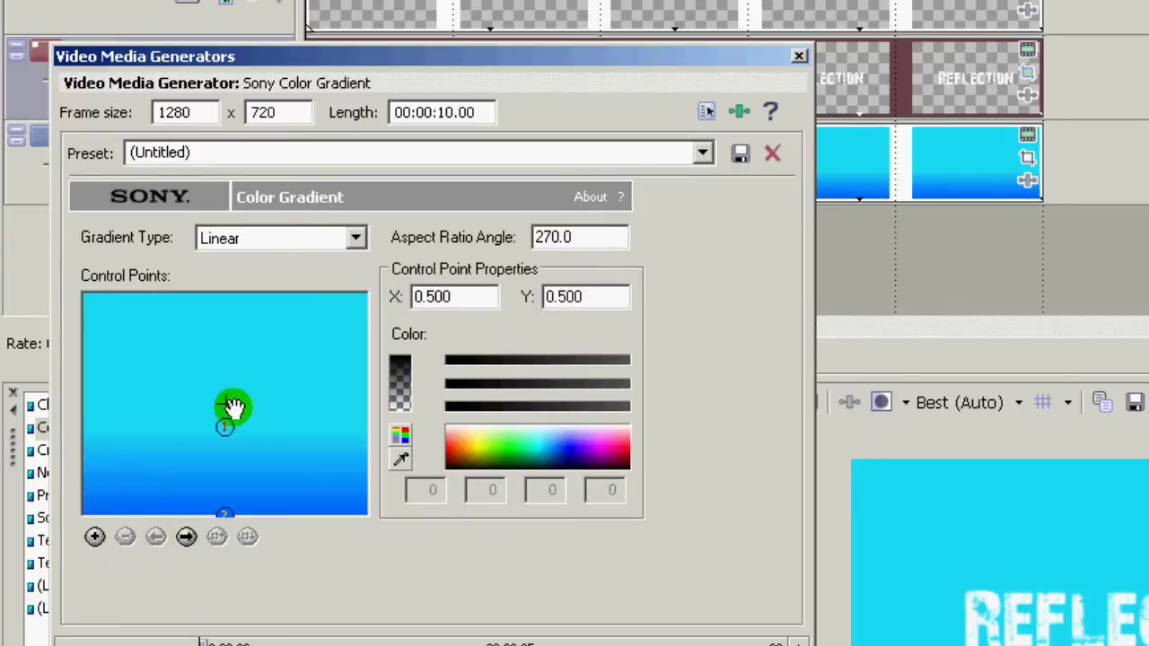
left_click_drag(236, 405, 203, 458)
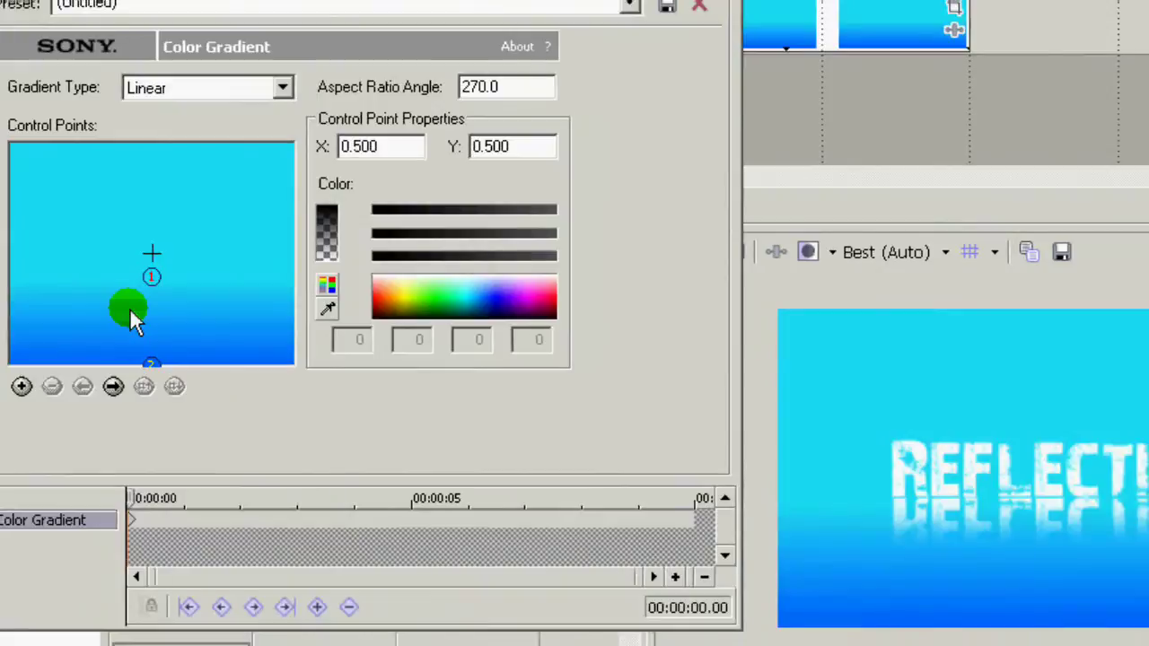
left_click_drag(130, 314, 146, 378)
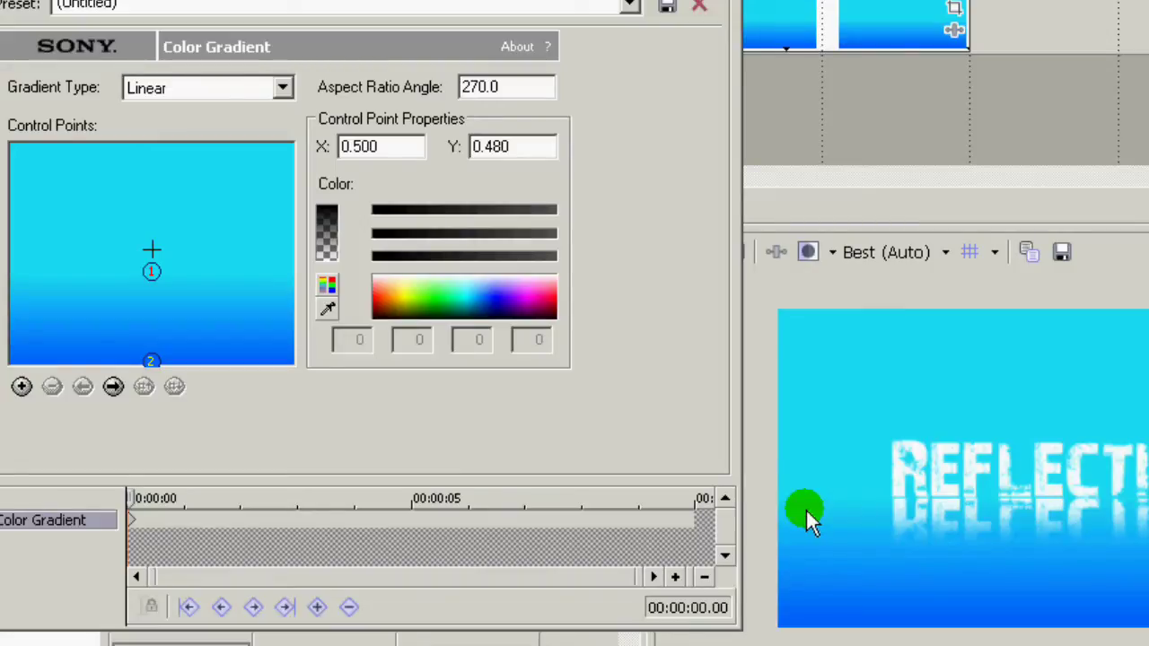
key("Up")
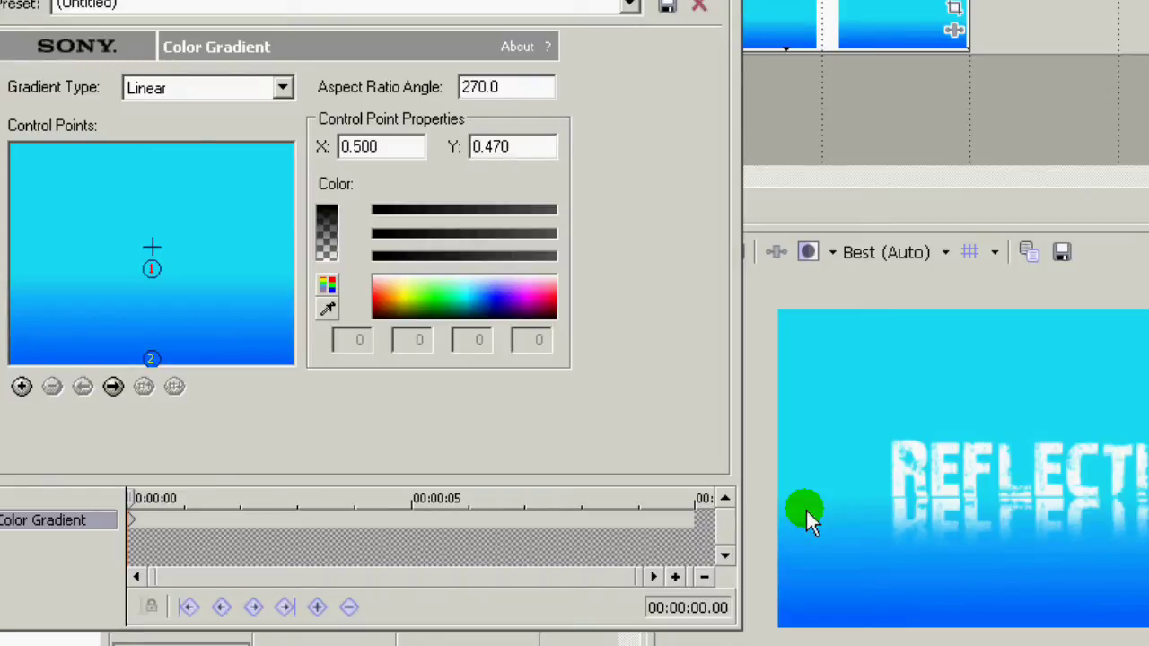
key("Up")
left_click(619, 636)
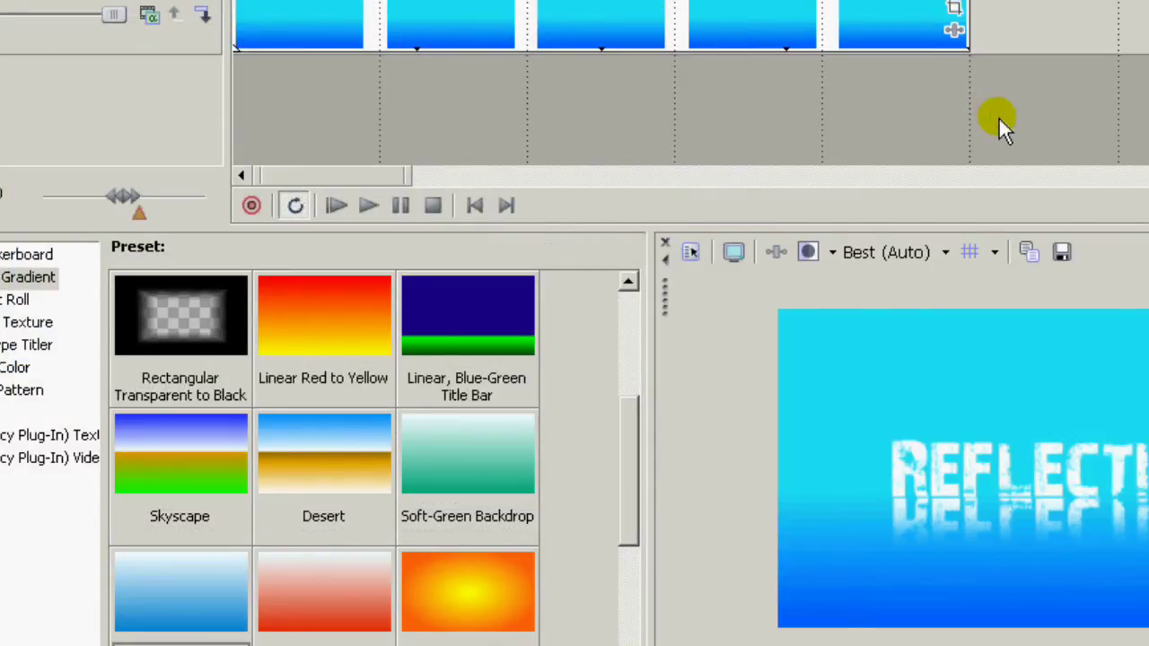
Add Sony Bump Map to the gradient clip using the Upper-Right Glow preset
left_click(954, 31)
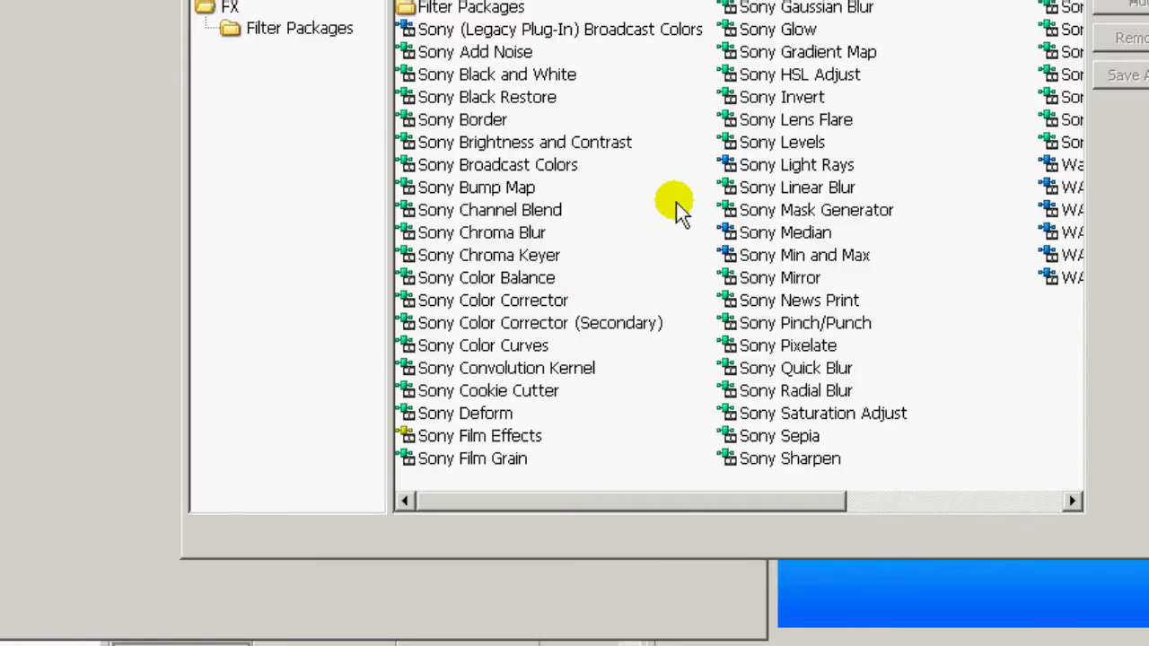
left_click(465, 191)
double_click(465, 196)
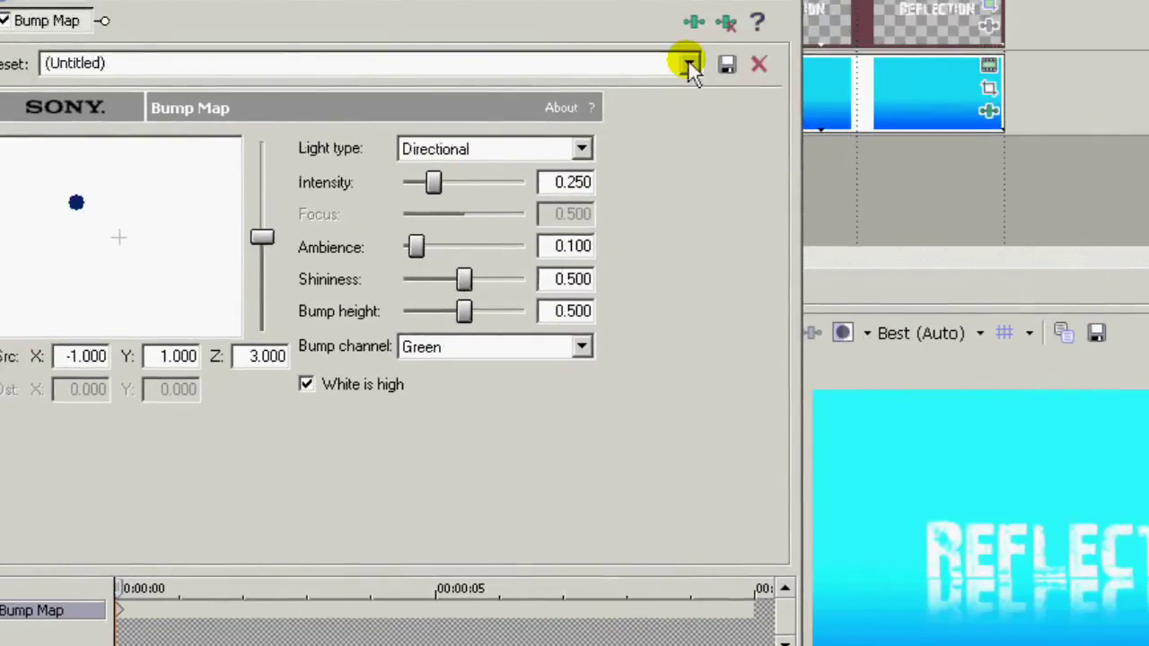
left_click(689, 62)
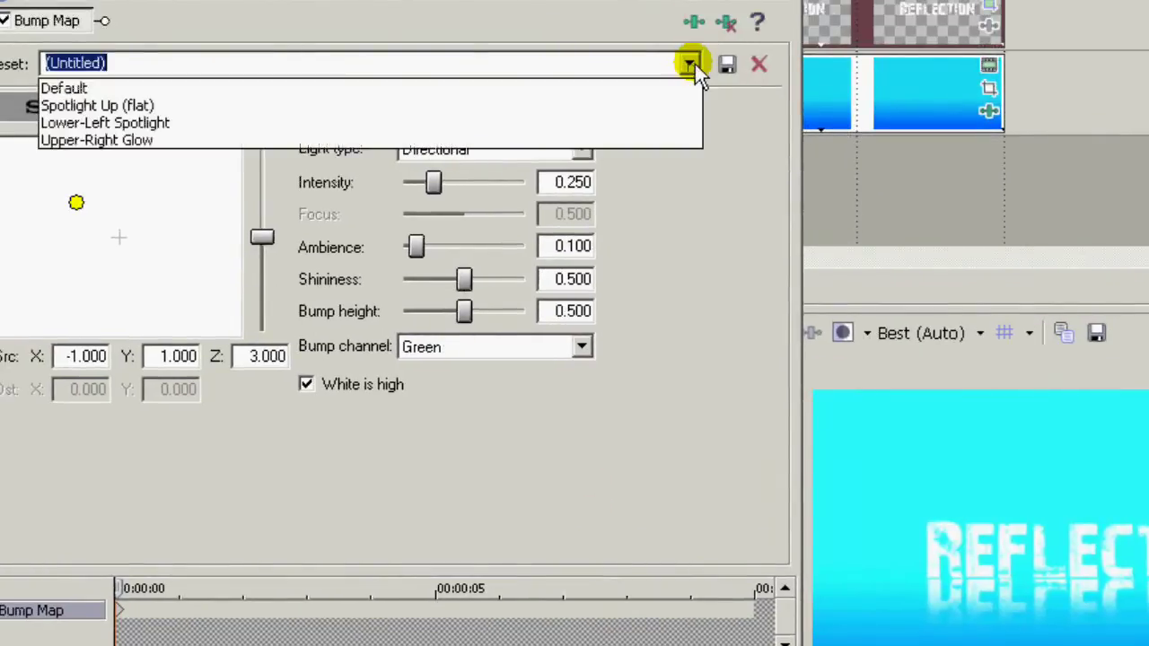
left_click(678, 140)
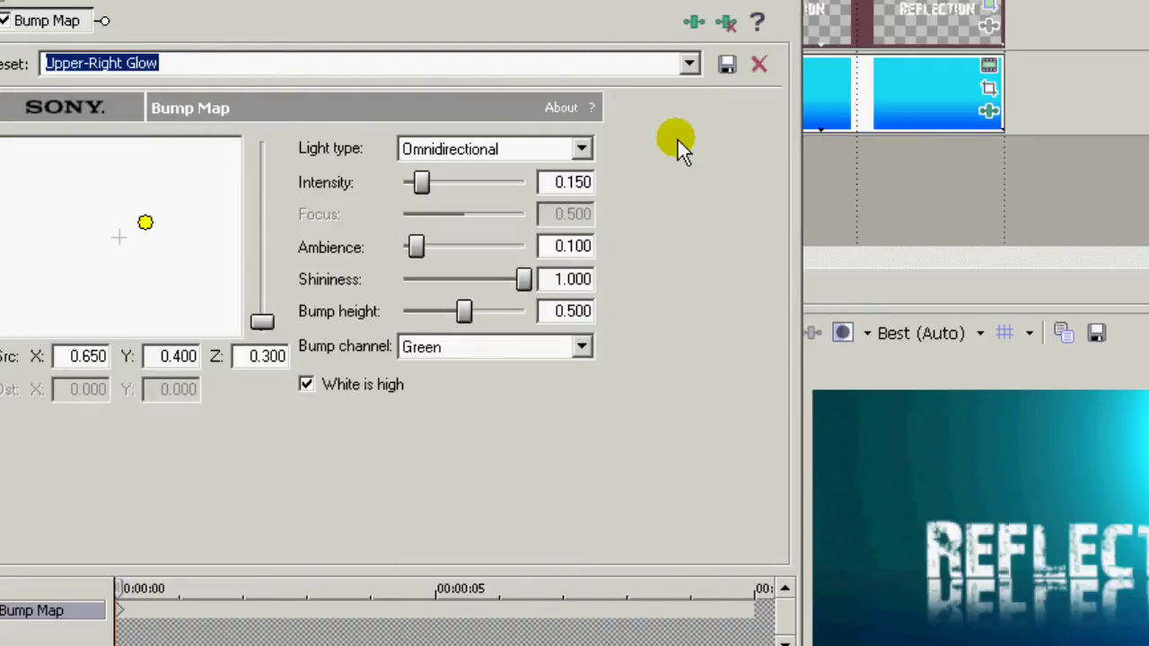
Move the bump-map light toward the upper right, to about X 0.894, Y 0.935
left_click(148, 225)
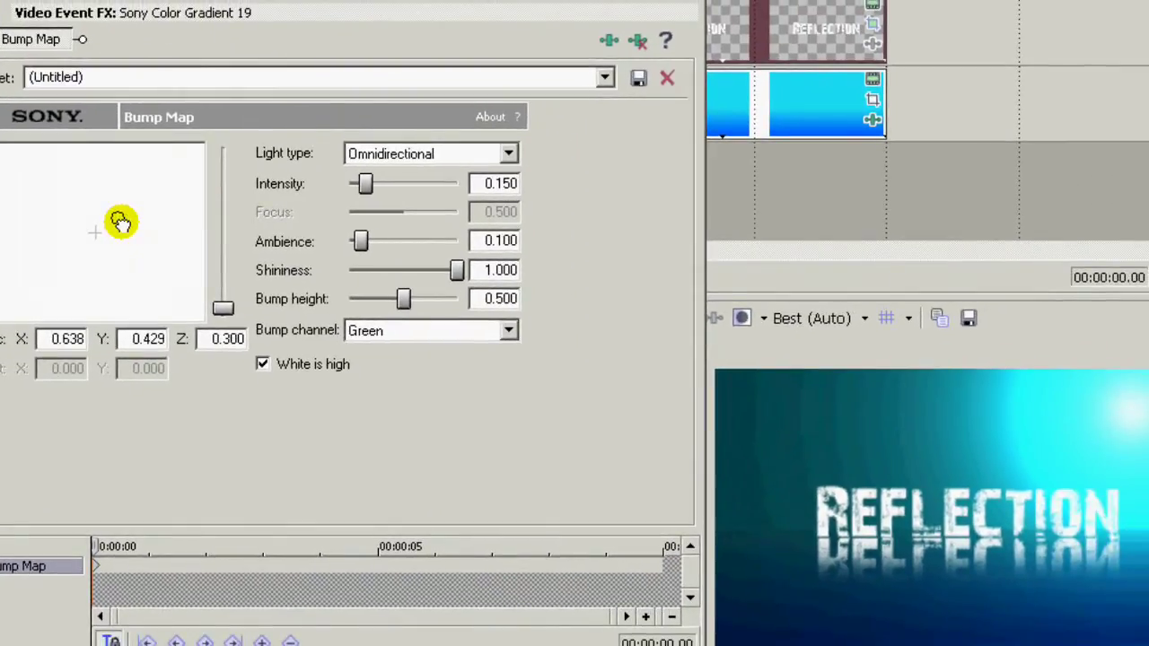
left_click_drag(122, 222, 132, 205)
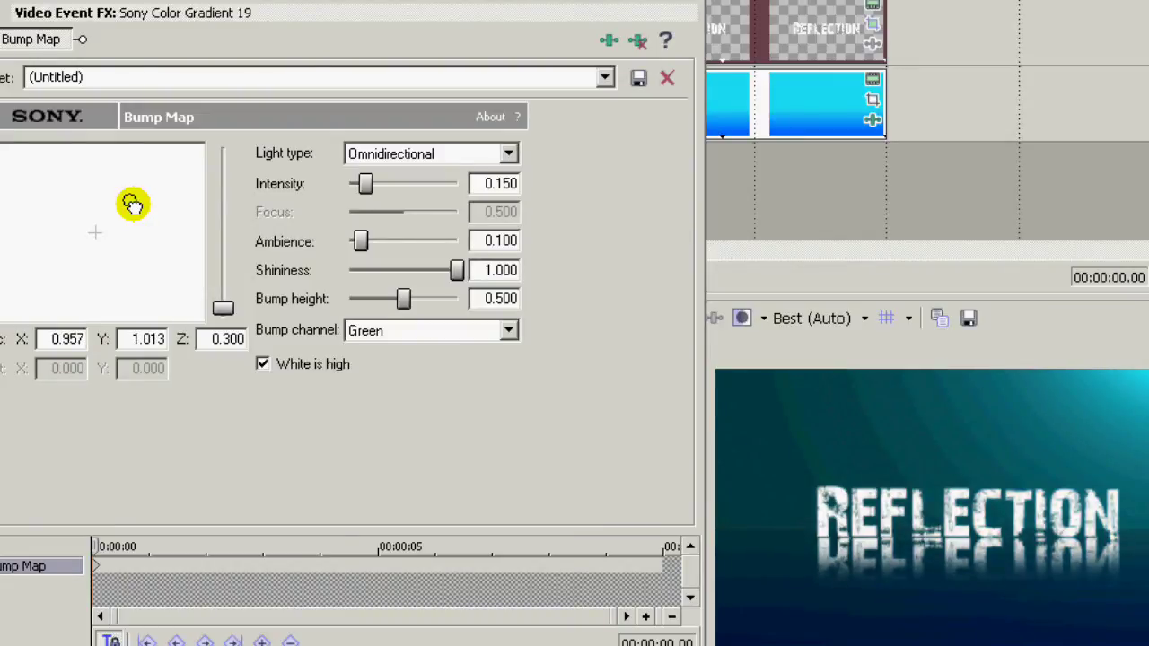
left_click_drag(132, 203, 134, 209)
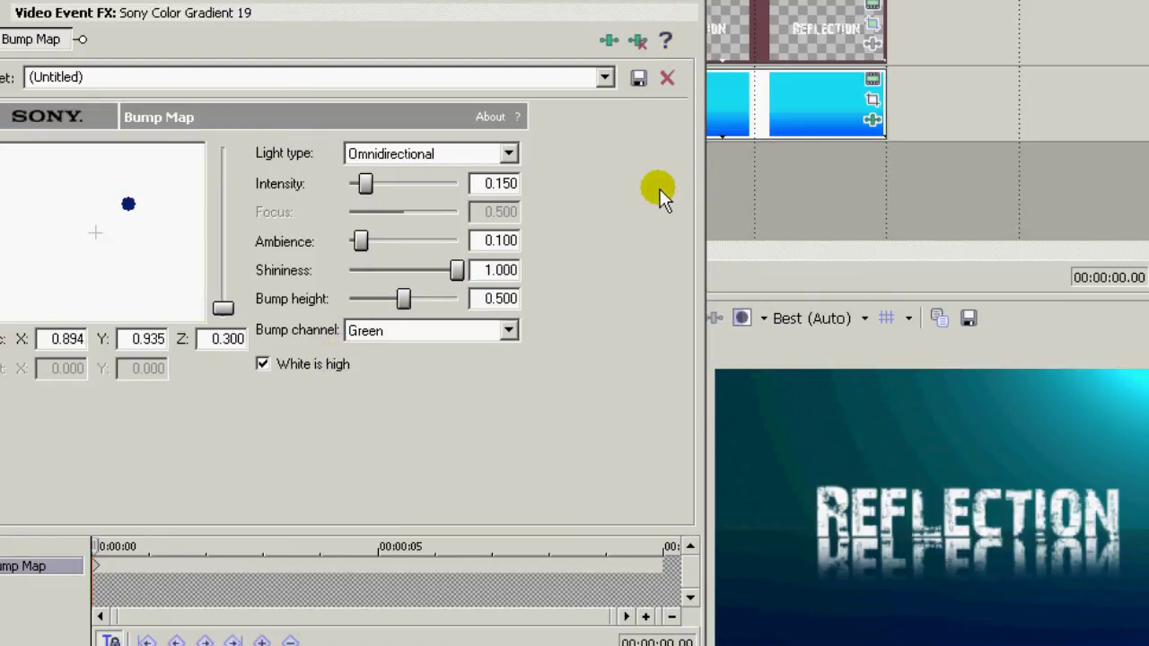
Add Sony Gaussian Blur to the gradient's plug-in chain after Bump Map
left_click(609, 41)
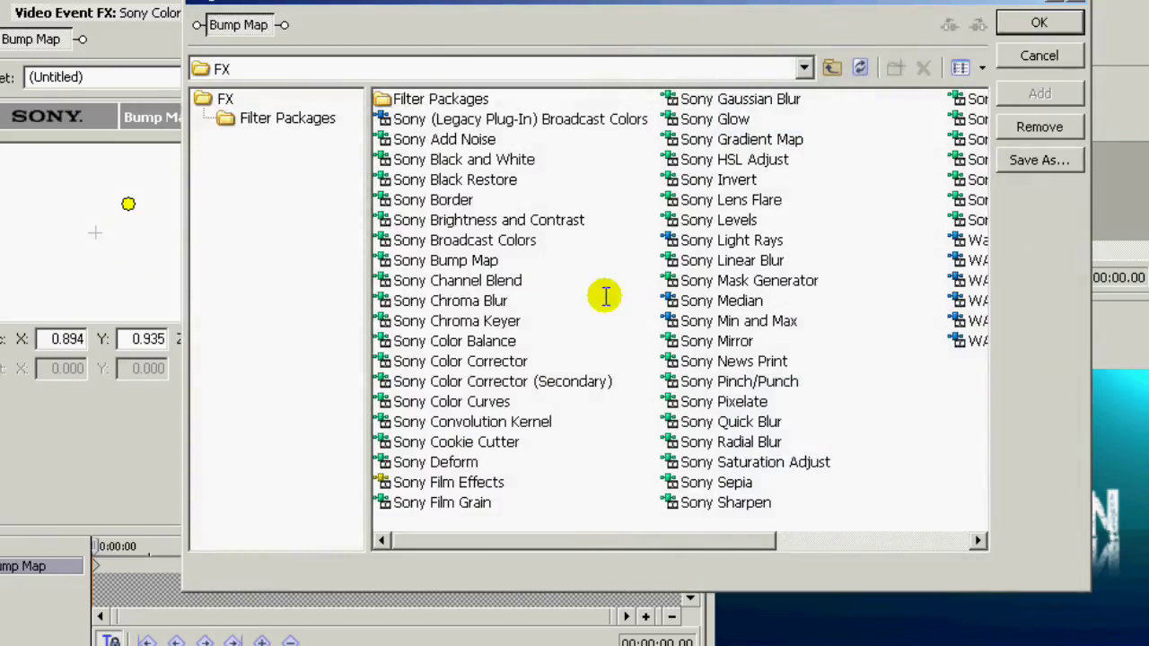
left_click(779, 101)
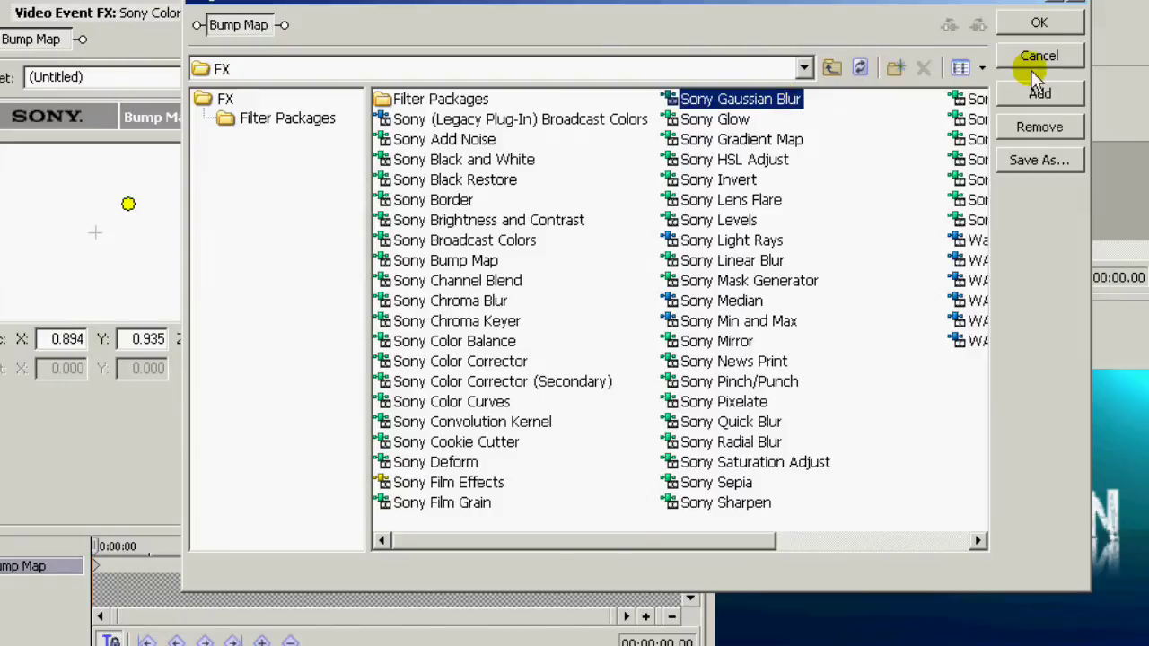
left_click(1038, 94)
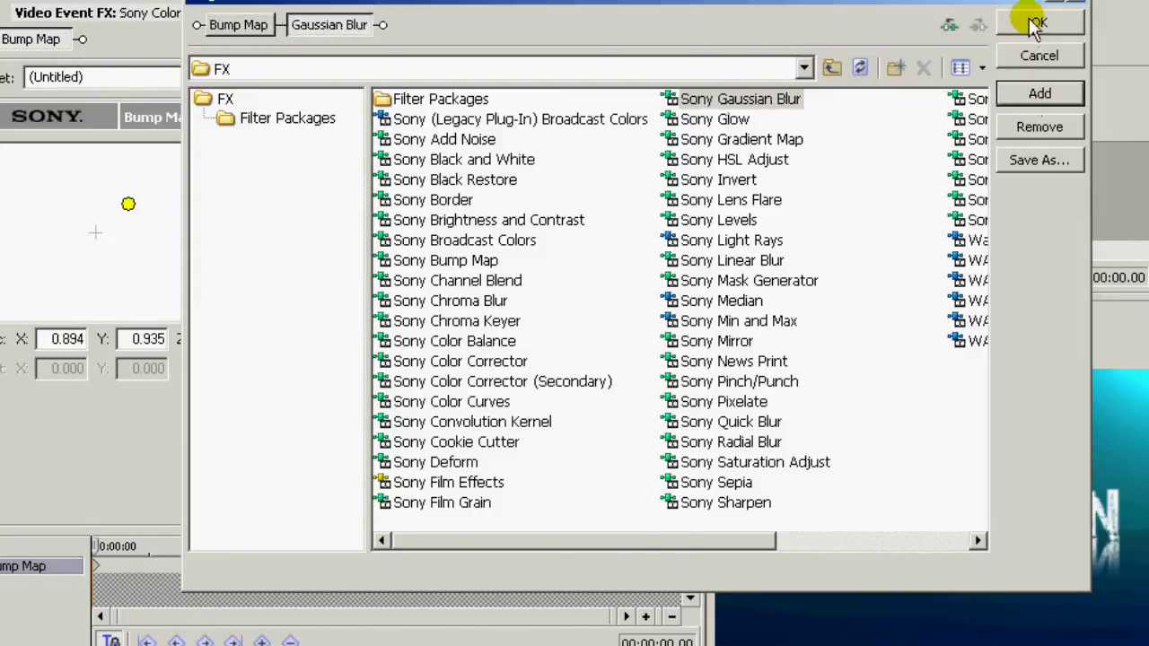
left_click(1037, 24)
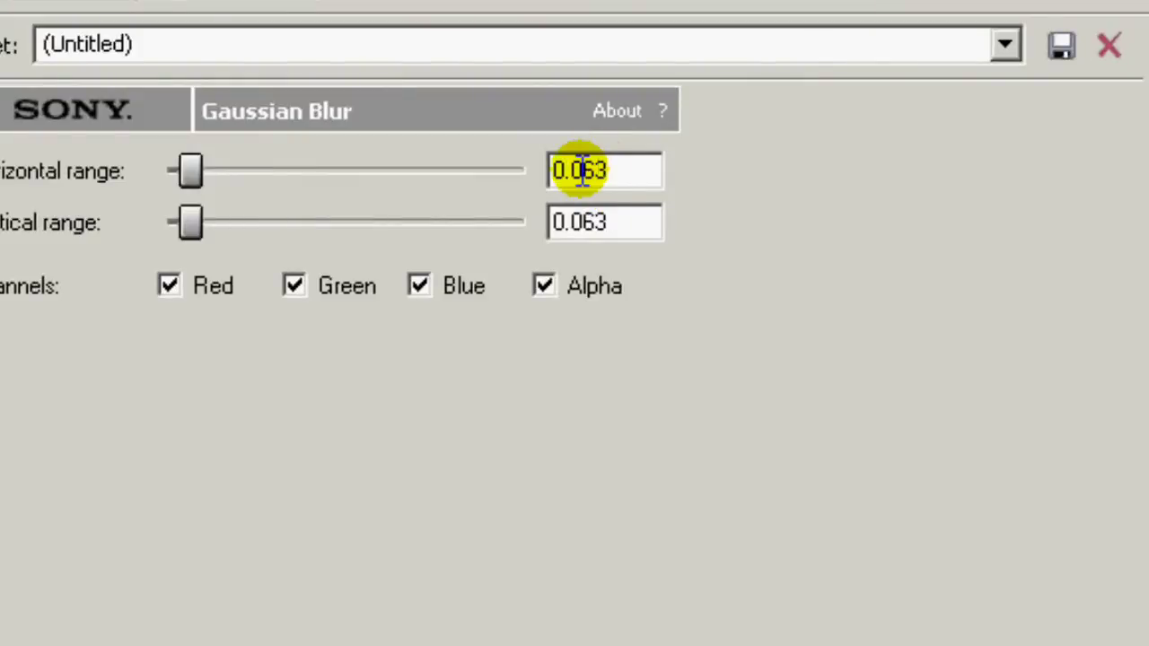
Set the Gaussian Blur horizontal and vertical range both to 0.020
left_click_drag(581, 171, 662, 175)
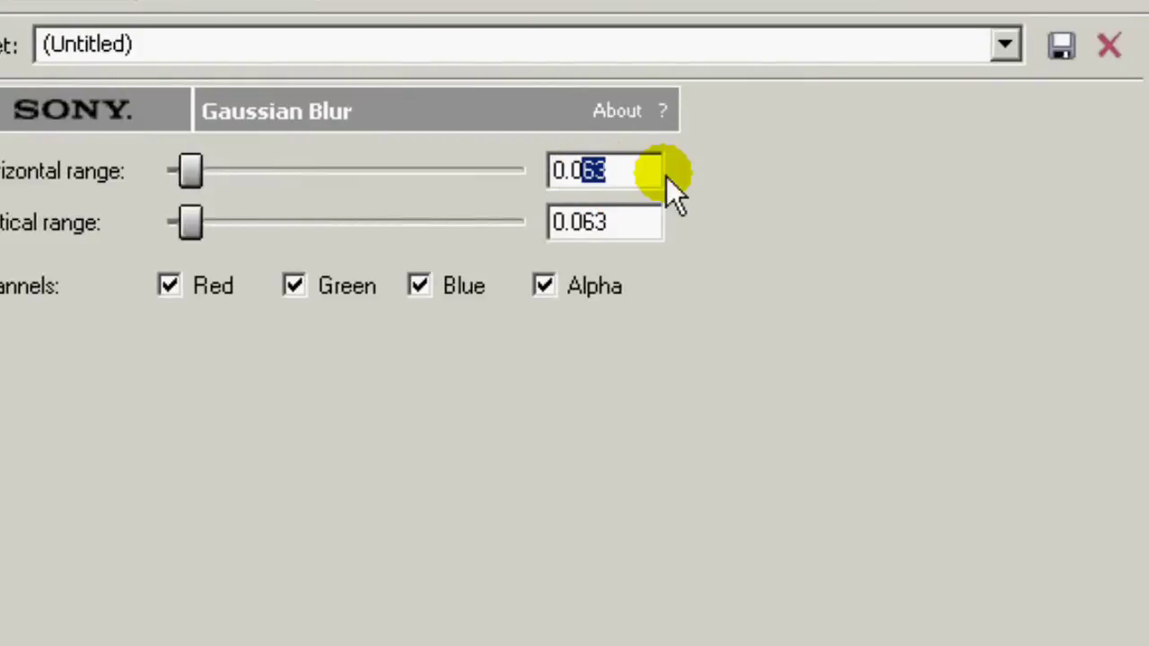
type("20")
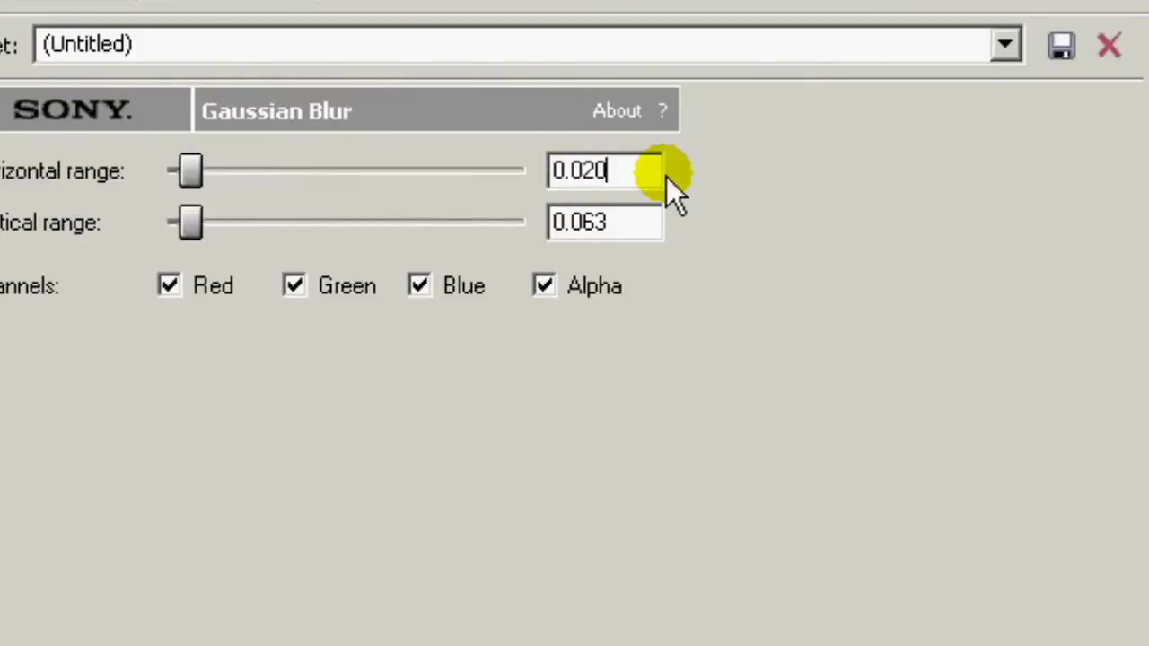
left_click(587, 222)
left_click_drag(582, 221, 652, 221)
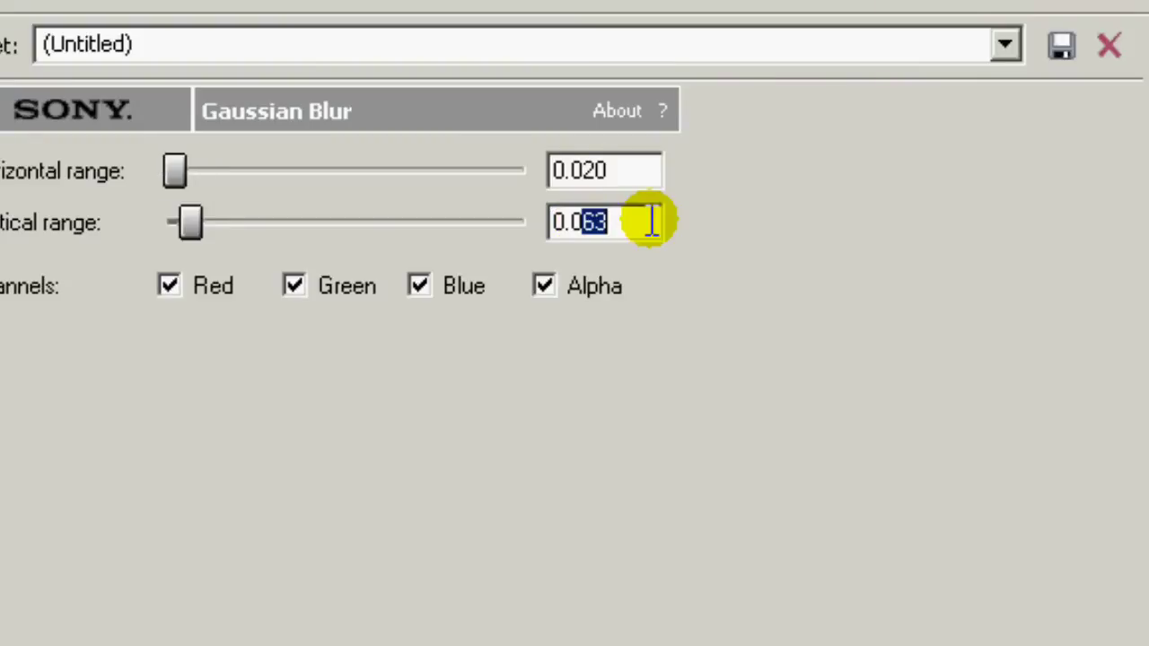
type("20")
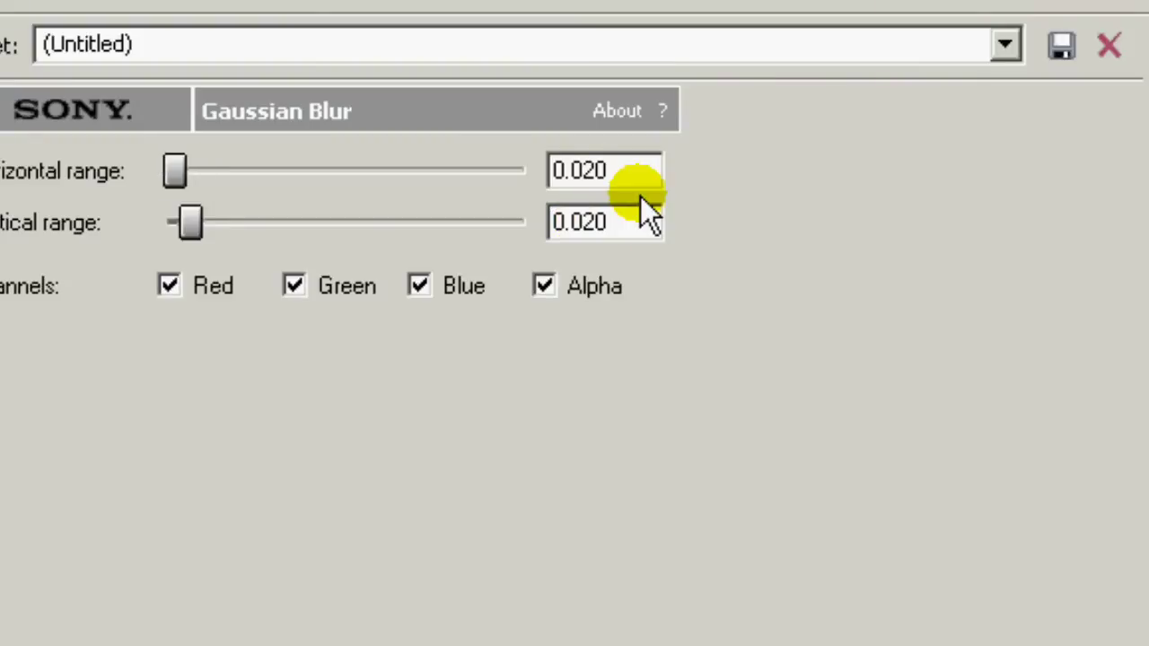
key("Return")
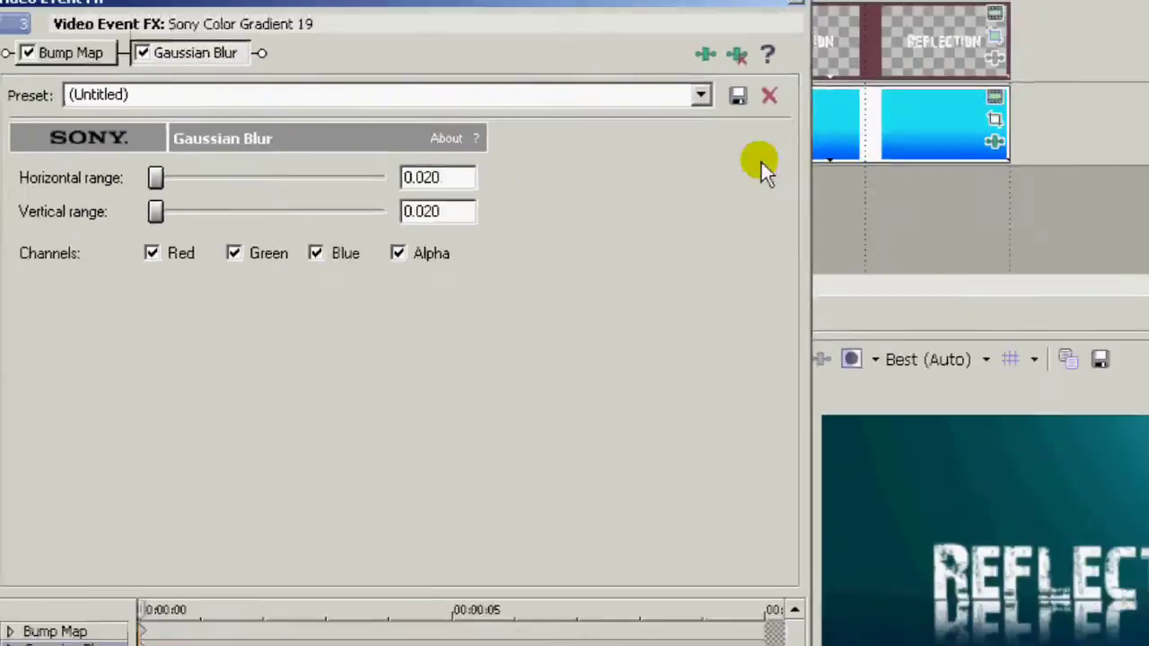
left_click(793, 3)
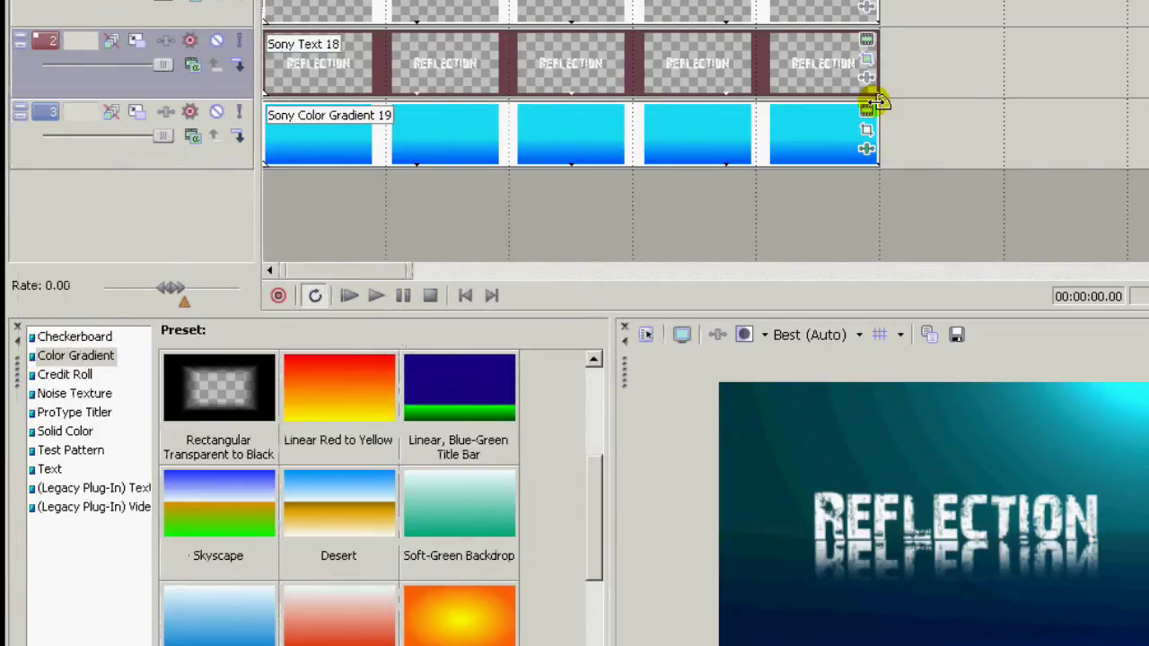
In the gradient generator, move the cyan control point 1 to Y 0.490
left_click(867, 108)
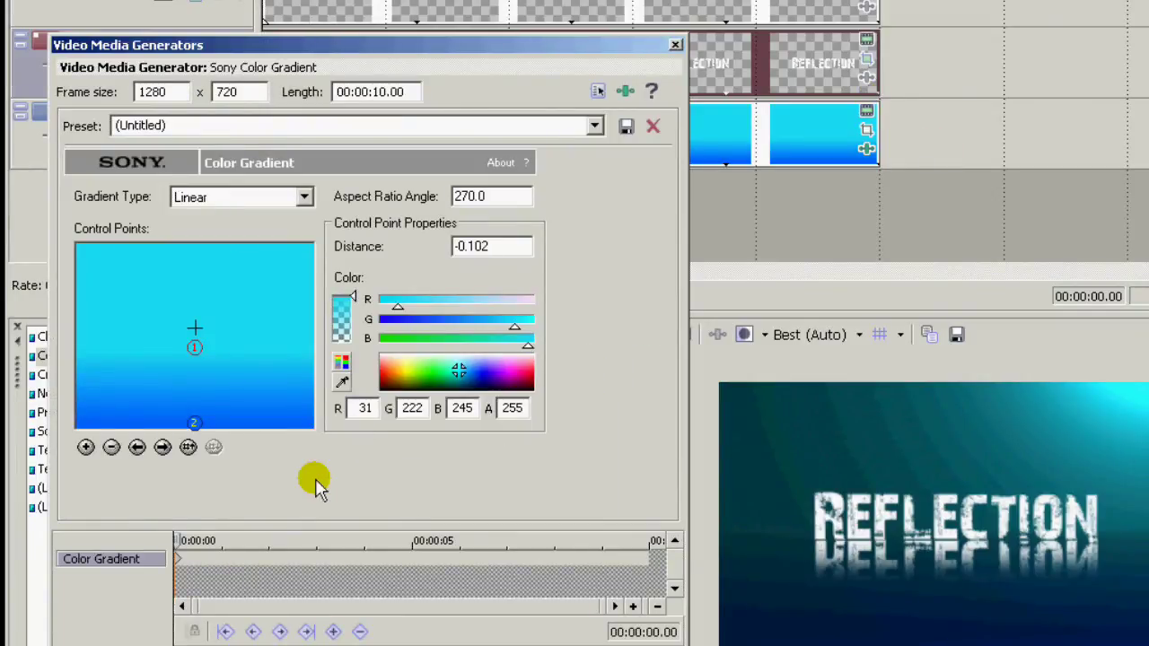
left_click(138, 449)
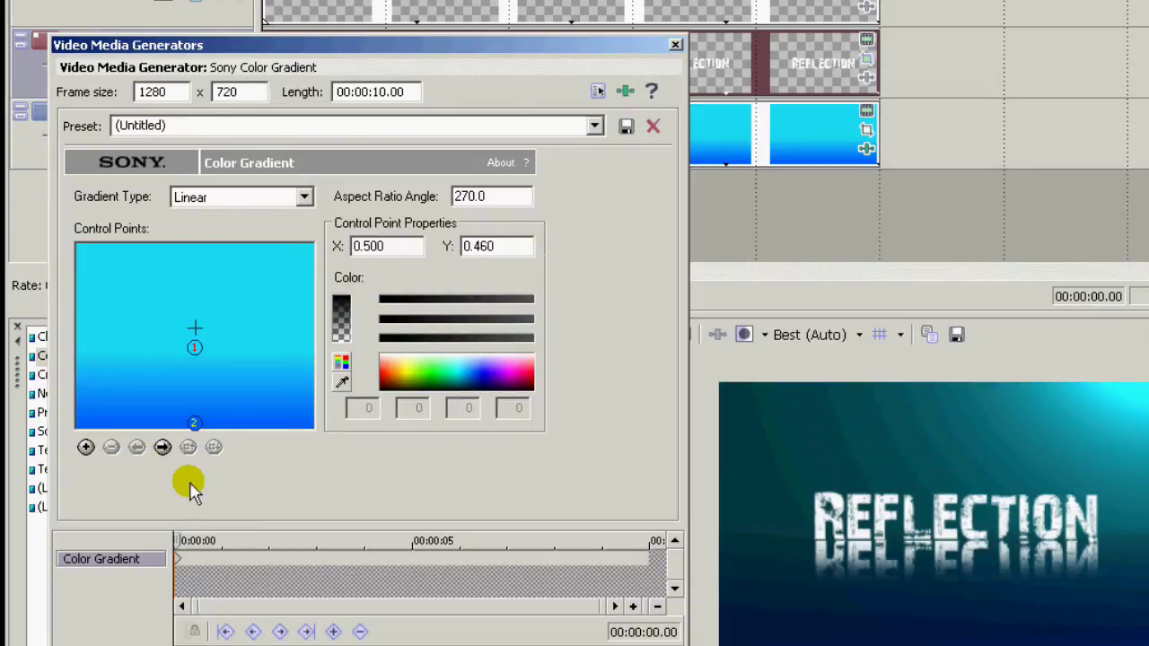
key("Down")
key("Down")
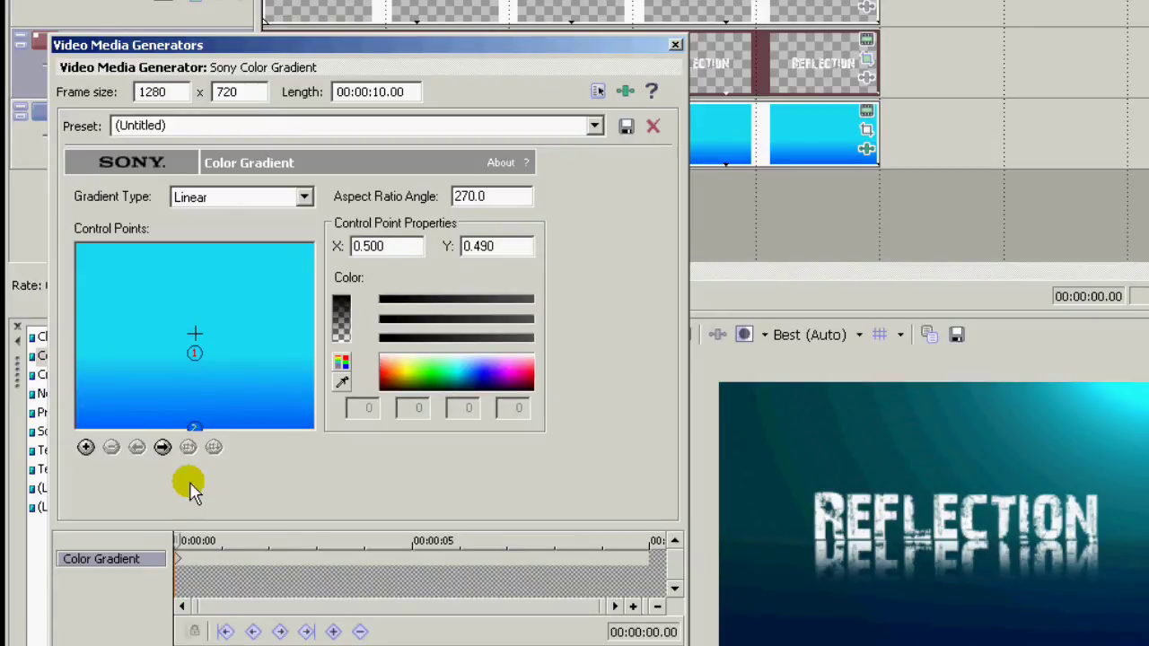
key("Down")
key("Up")
key("Up")
left_click(222, 421)
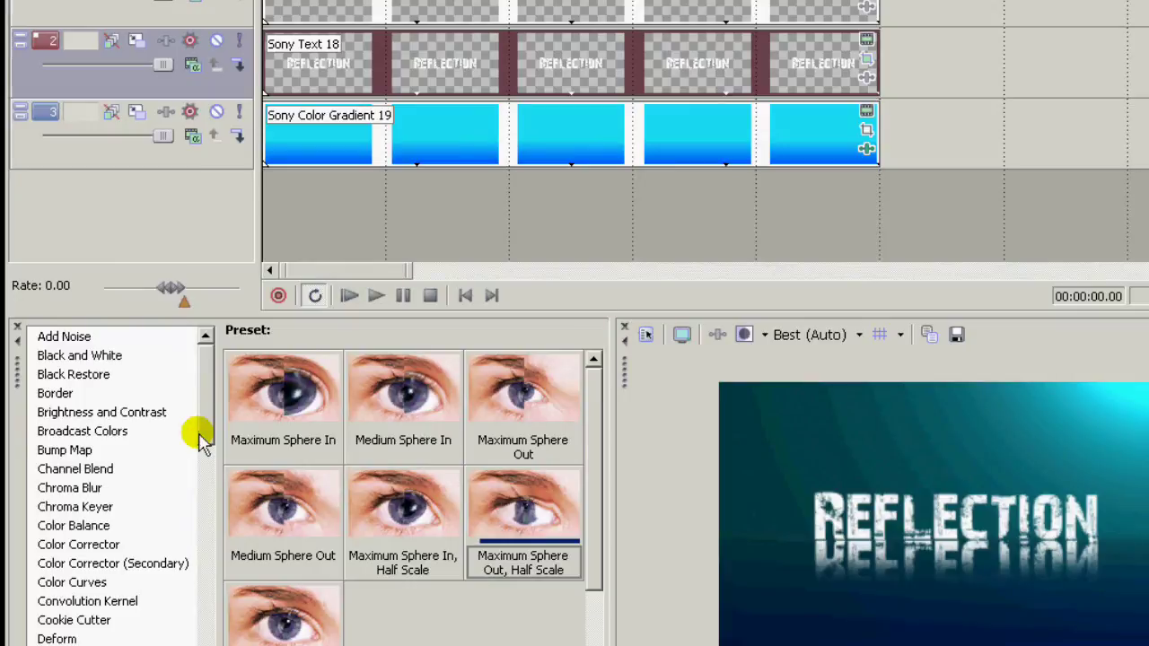
Apply the 70-300mm Zoom Lens flare to the gradient, with its light at X -0.500, Y 0.579
left_click_drag(203, 436, 205, 503)
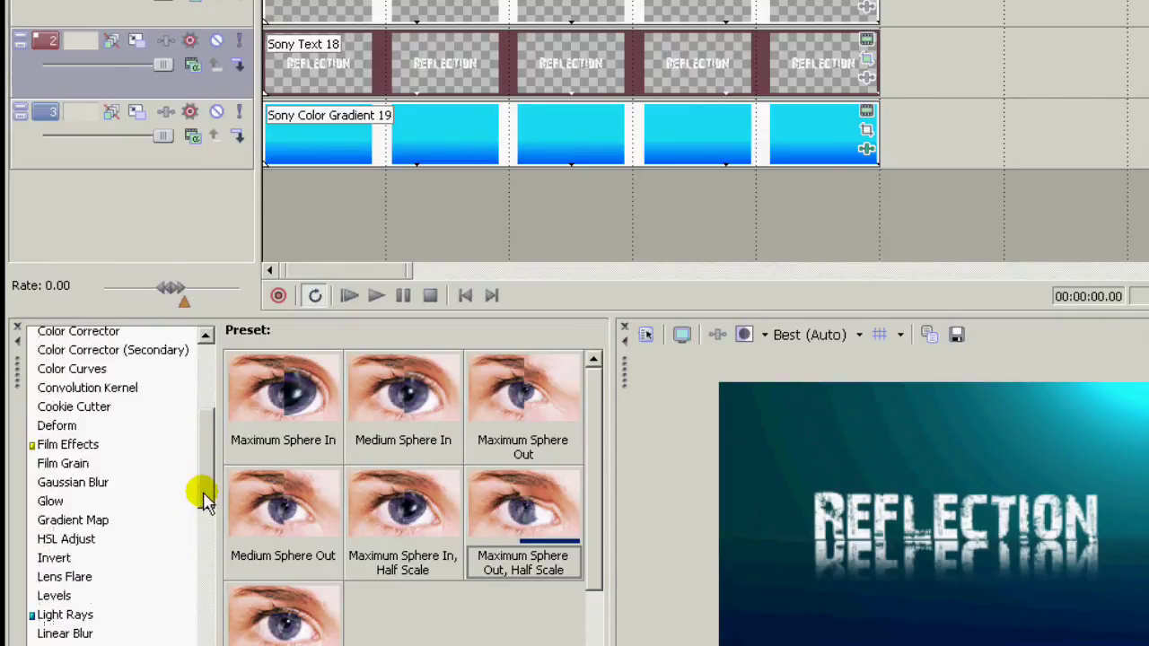
left_click(65, 578)
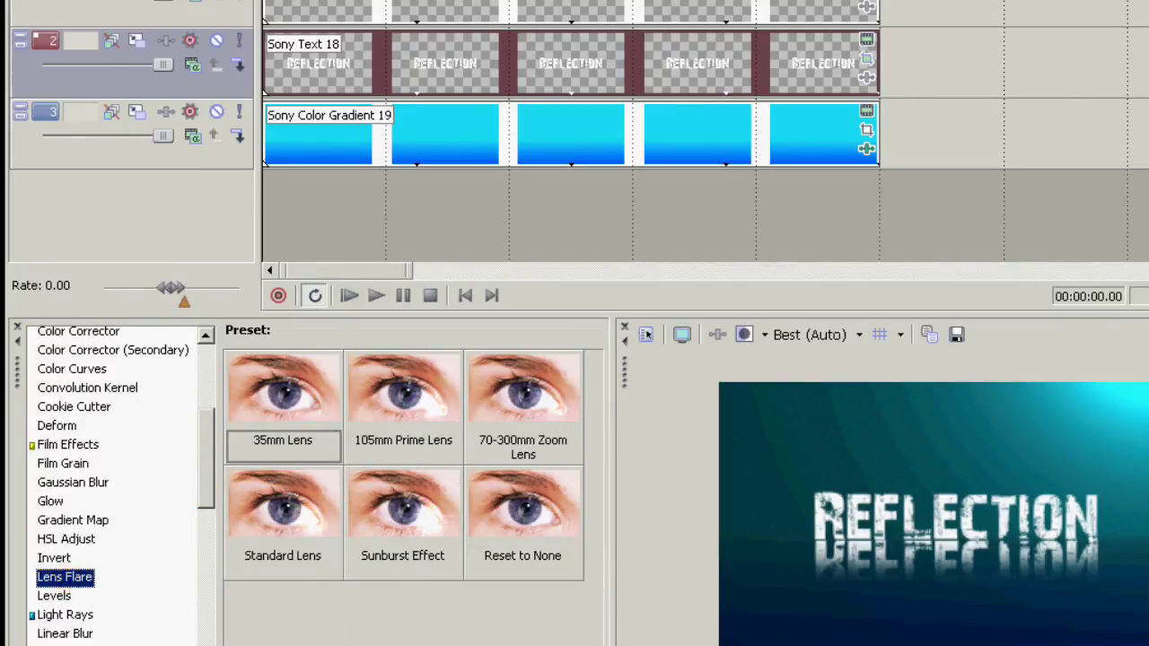
left_click_drag(512, 410, 490, 154)
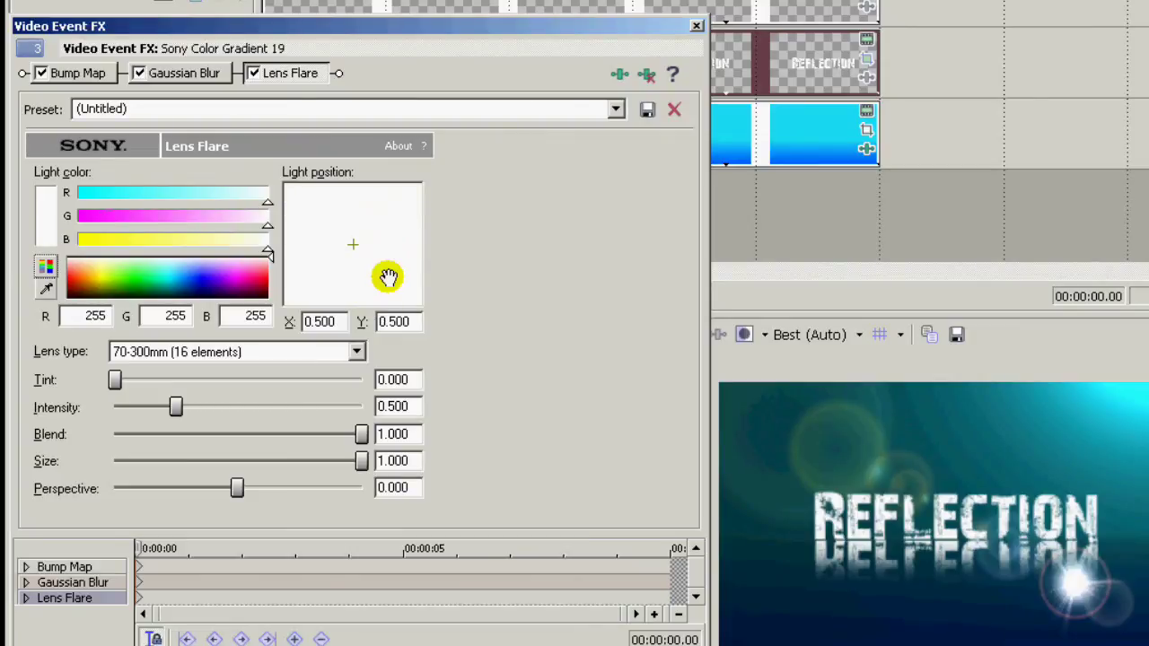
left_click_drag(388, 277, 317, 285)
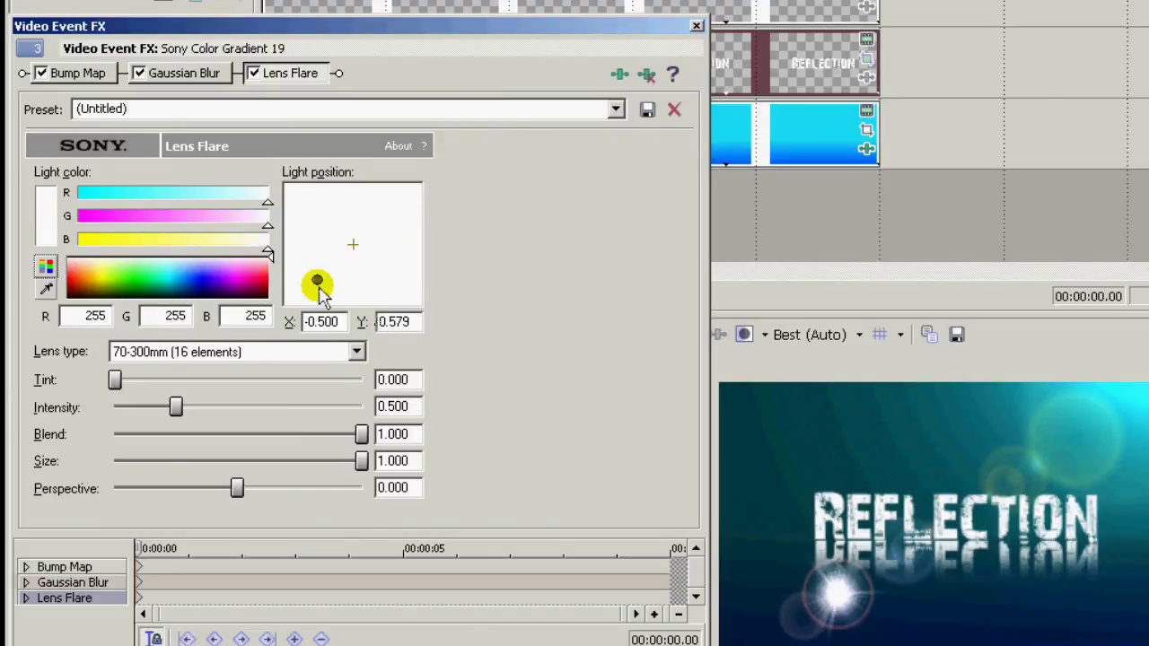
left_click(695, 25)
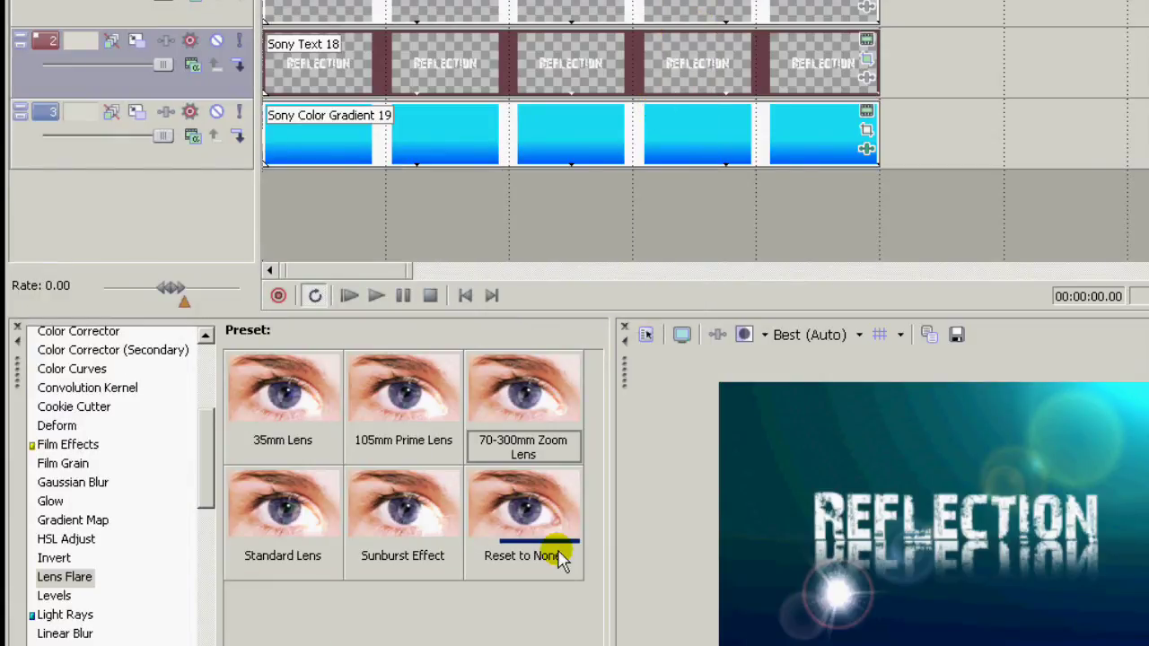